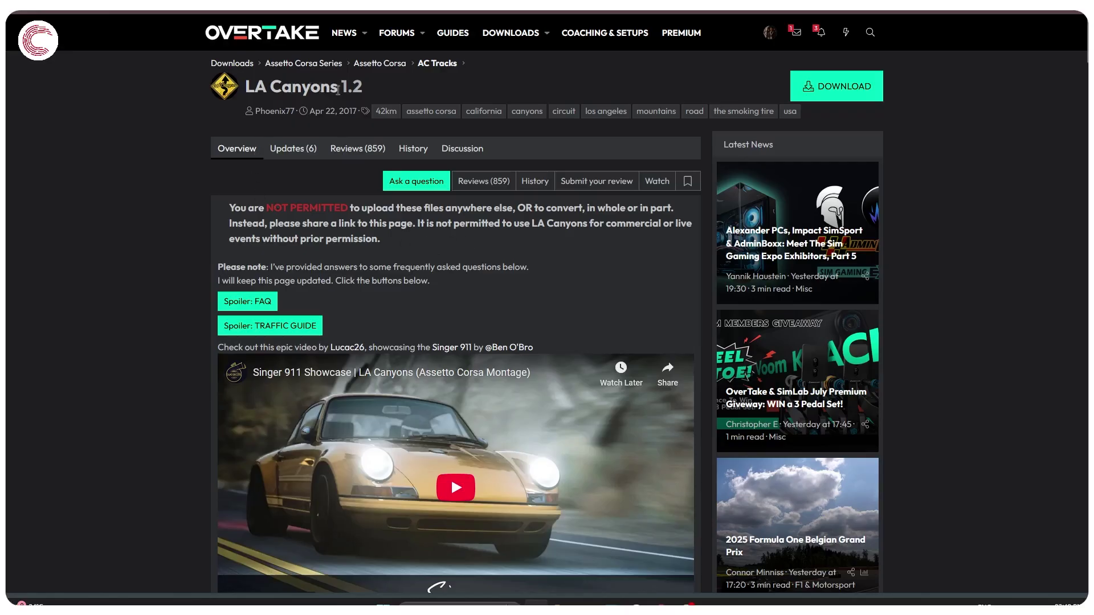
# Check the LA Canyons version history, then expand the Traffic Guide spoiler on the Overtake page.
pyautogui.click(541, 180)
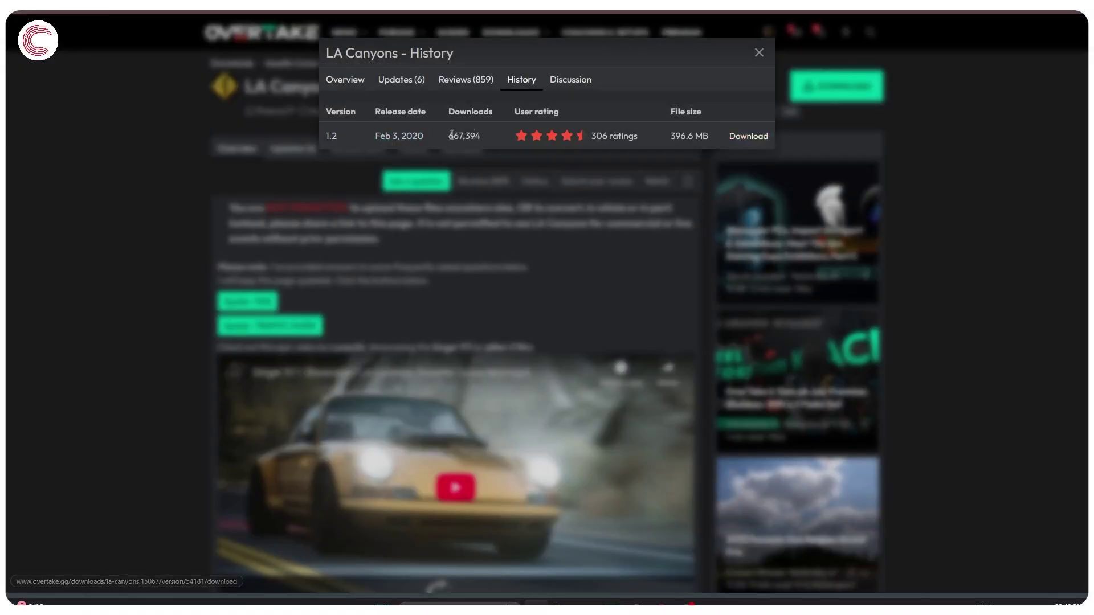
pyautogui.click(758, 54)
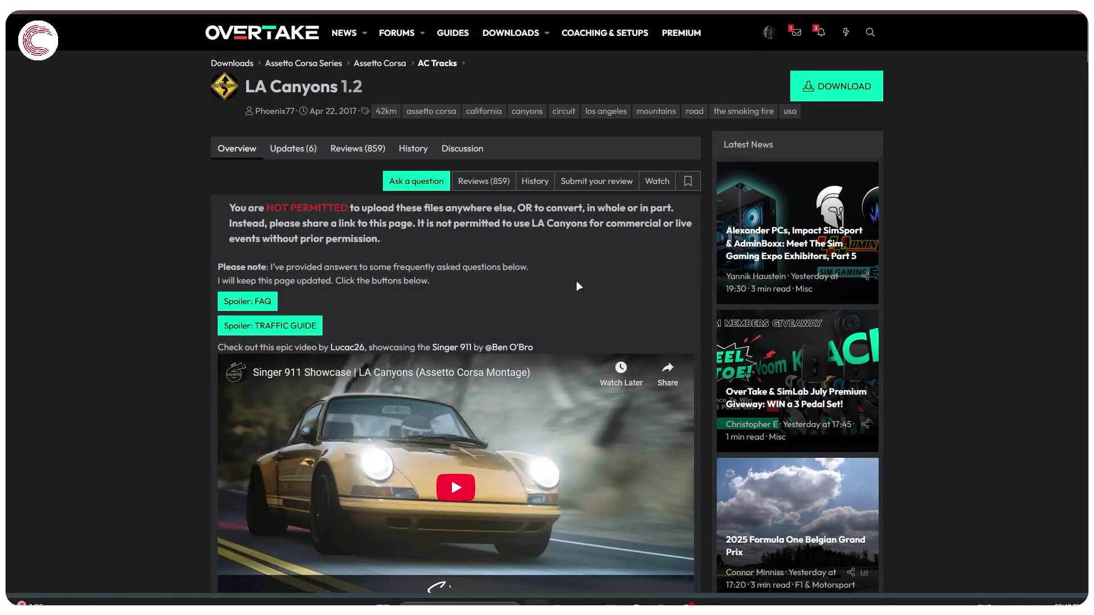
pyautogui.click(301, 332)
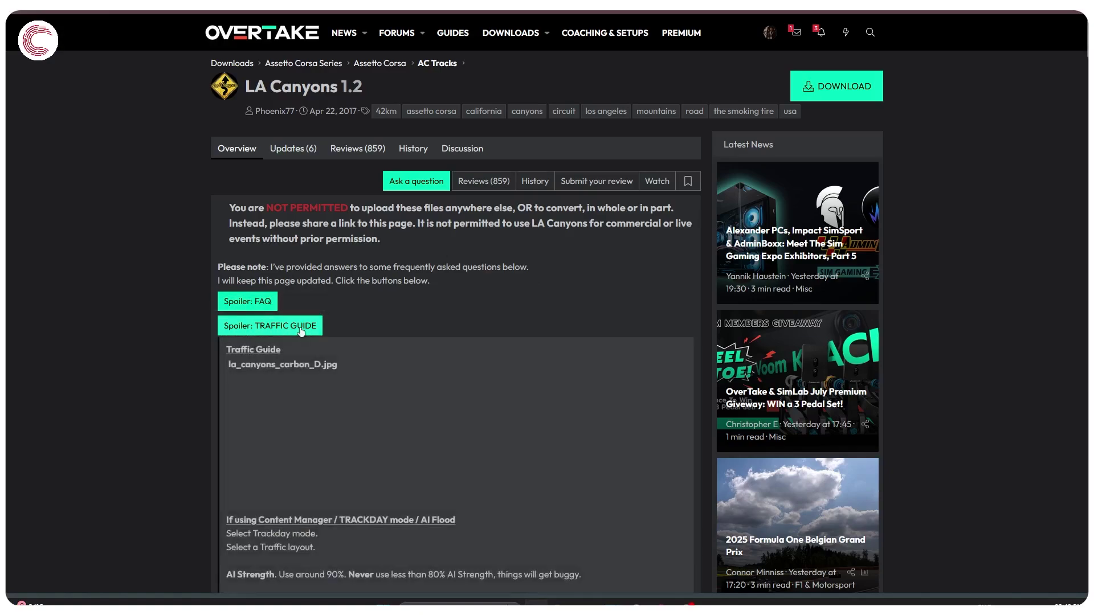
pyautogui.scroll(-2, 501, 308)
pyautogui.scroll(-1, 403, 352)
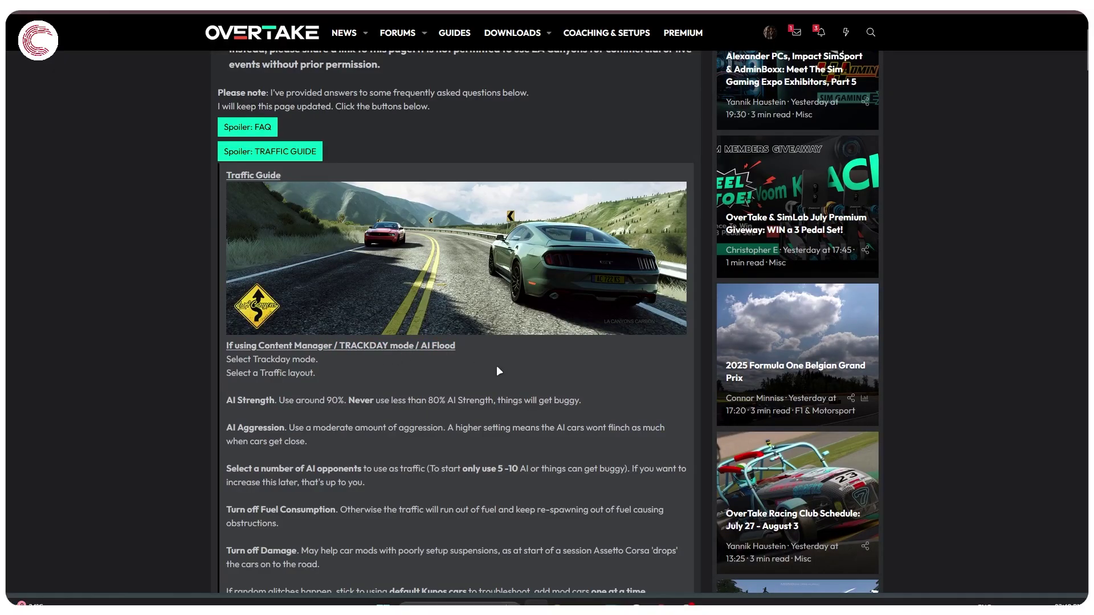
pyautogui.scroll(-3, 496, 366)
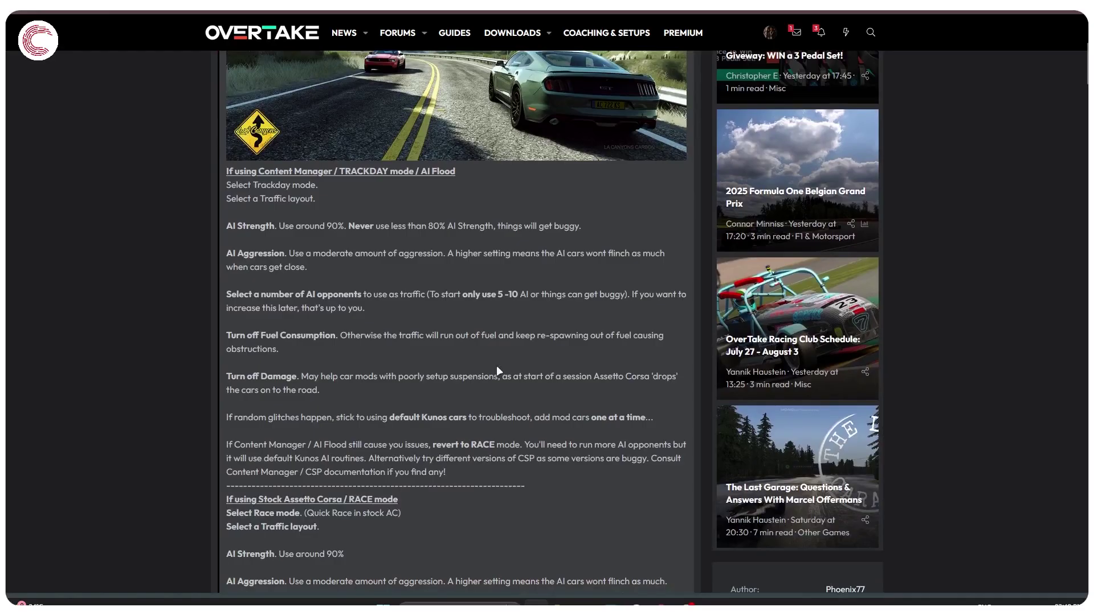
pyautogui.scroll(5, 497, 366)
pyautogui.scroll(1, 497, 371)
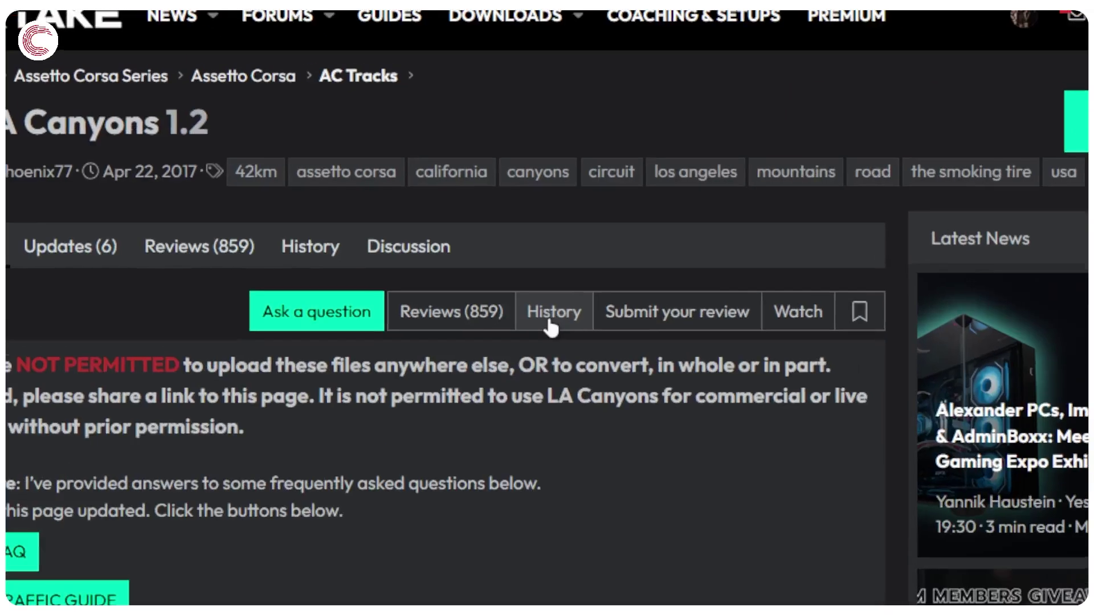
# Download LA Canyons version 1.2 from the history list and save it as LA_Canyons_1.2_Main_(200202).7z.
pyautogui.click(532, 183)
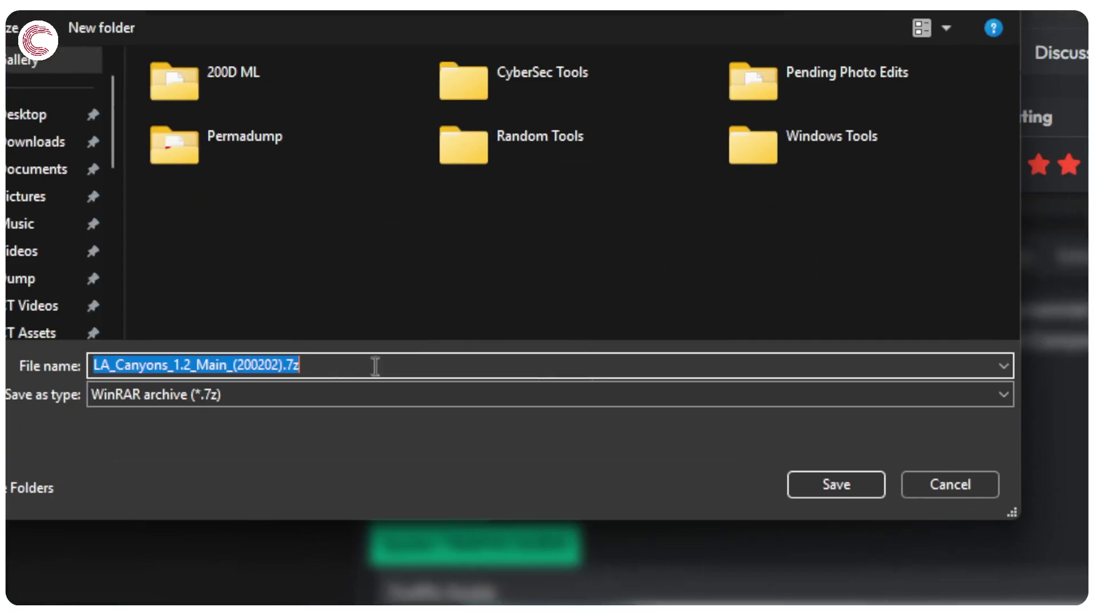
pyautogui.click(813, 478)
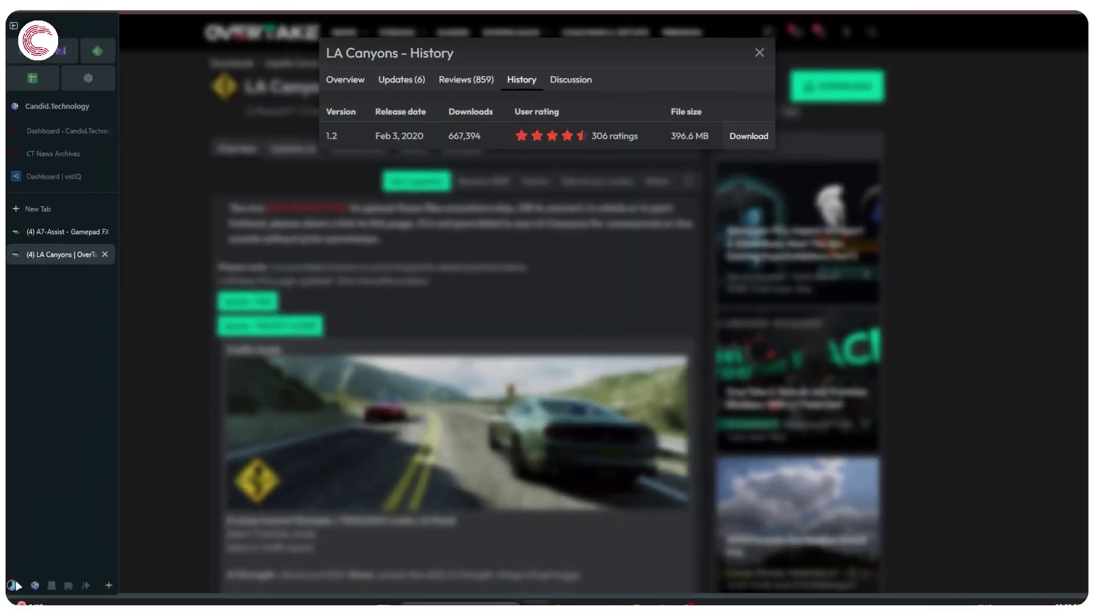
# Check the finished download, reposition Content Manager, then launch Steam from system search.
pyautogui.click(14, 586)
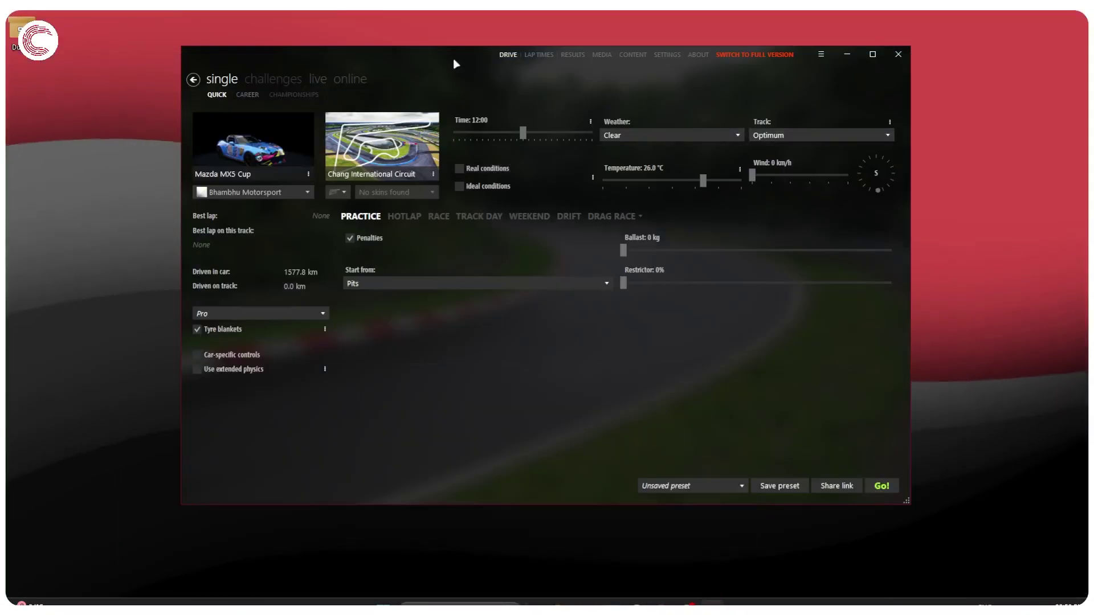
pyautogui.moveTo(451, 63); pyautogui.dragTo(418, 51)
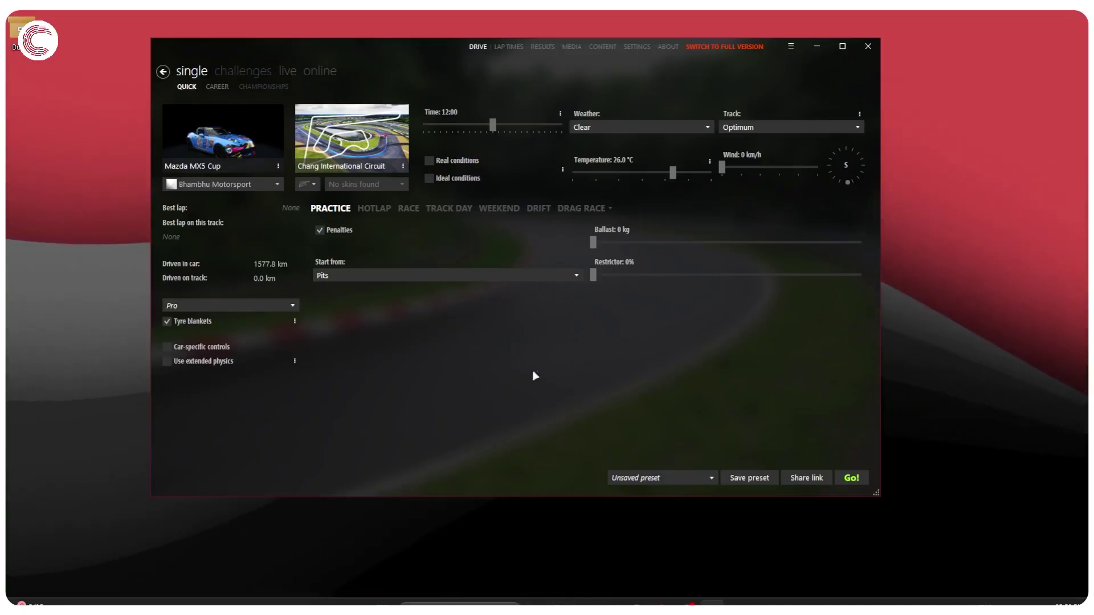
pyautogui.press('super')
pyautogui.write('steam')
pyautogui.press('Return')
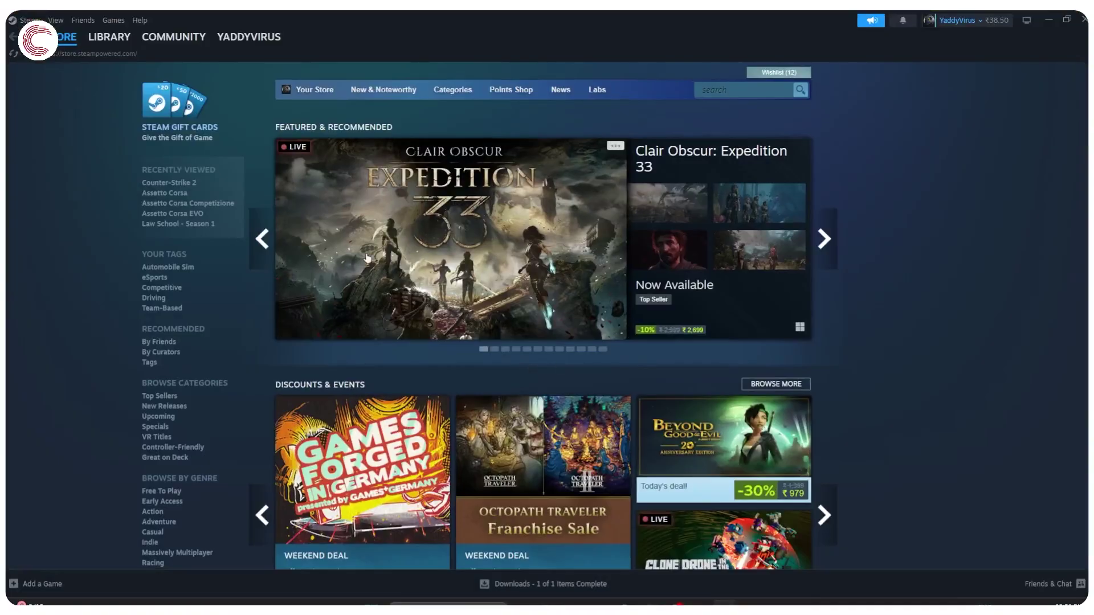
# Browse Assetto Corsa's local files from the Steam library and minimise Steam to show the folder.
pyautogui.click(111, 37)
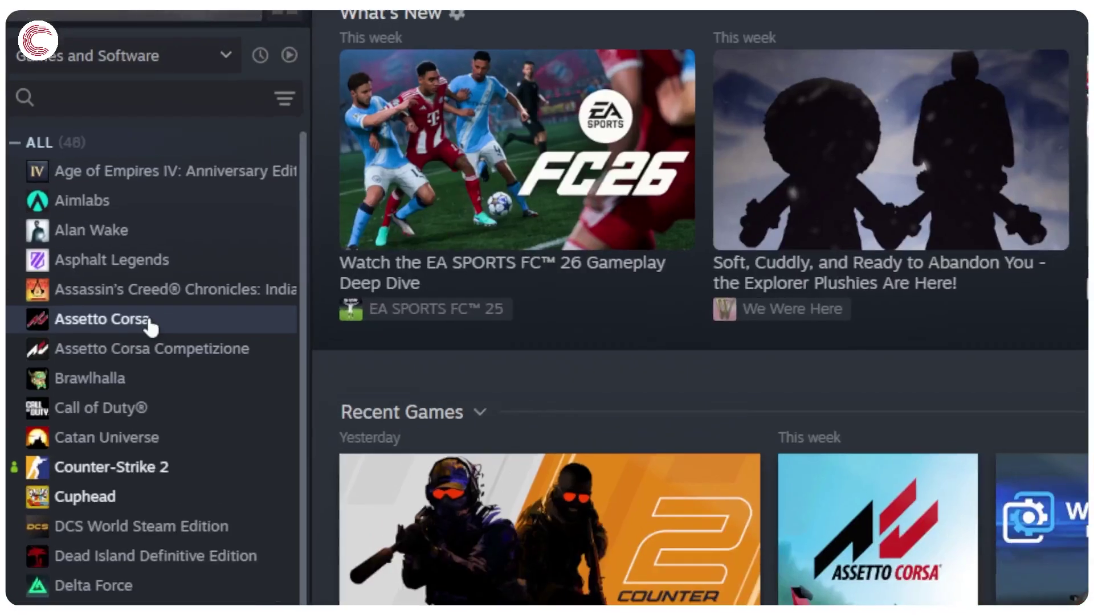
pyautogui.rightClick(75, 226)
pyautogui.moveTo(206, 457)
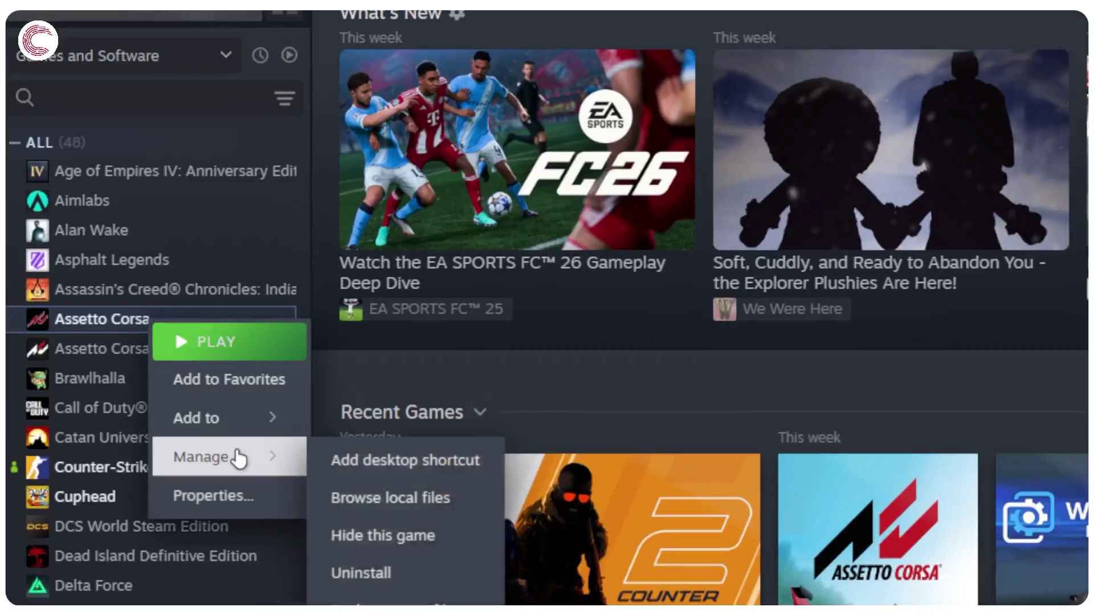
pyautogui.click(403, 497)
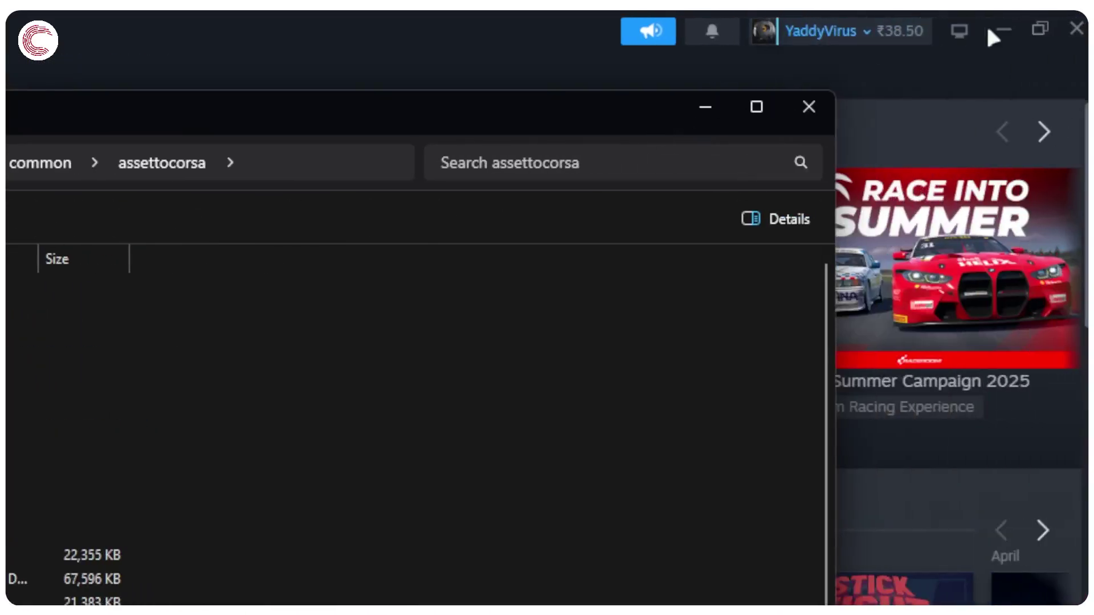
pyautogui.click(998, 30)
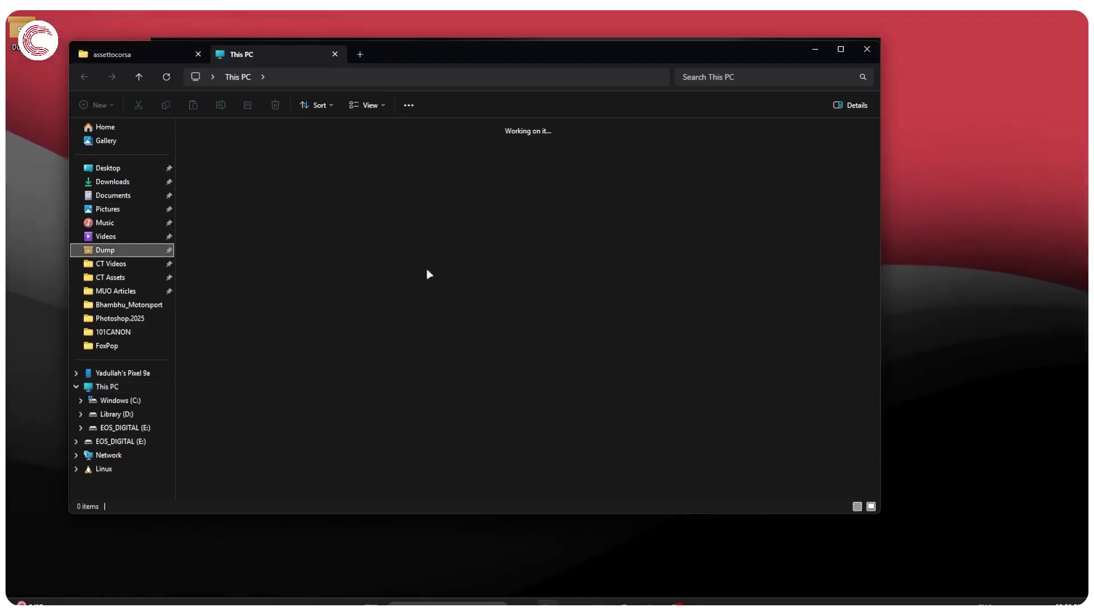
# Locate the LA Canyons .7z in the Dump folder, try Open with, then dismiss the app chooser.
pyautogui.click(566, 346)
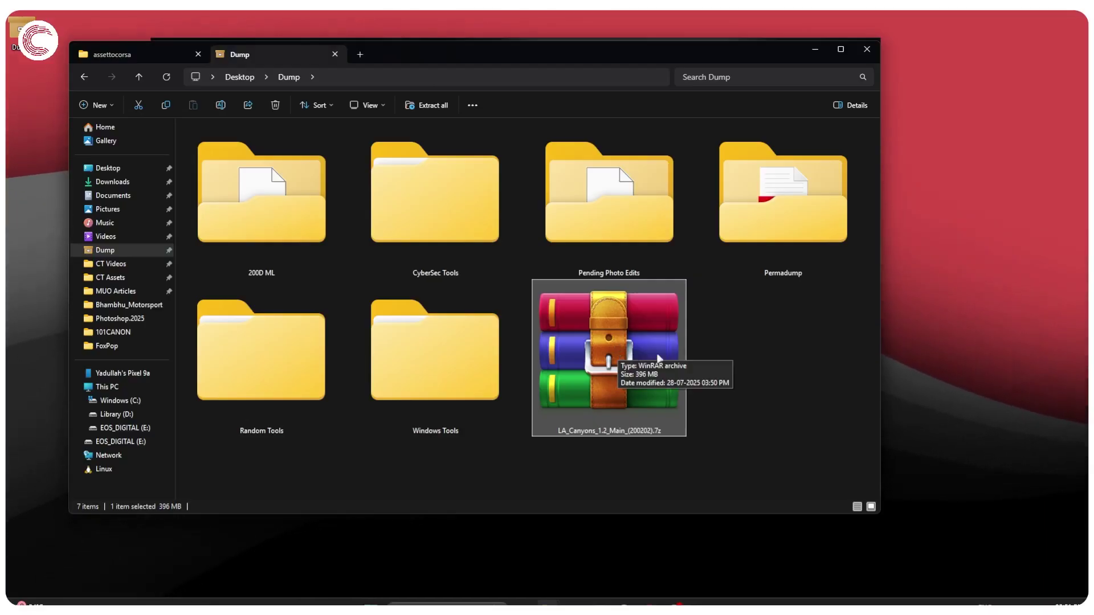
pyautogui.click(771, 349)
pyautogui.click(611, 365)
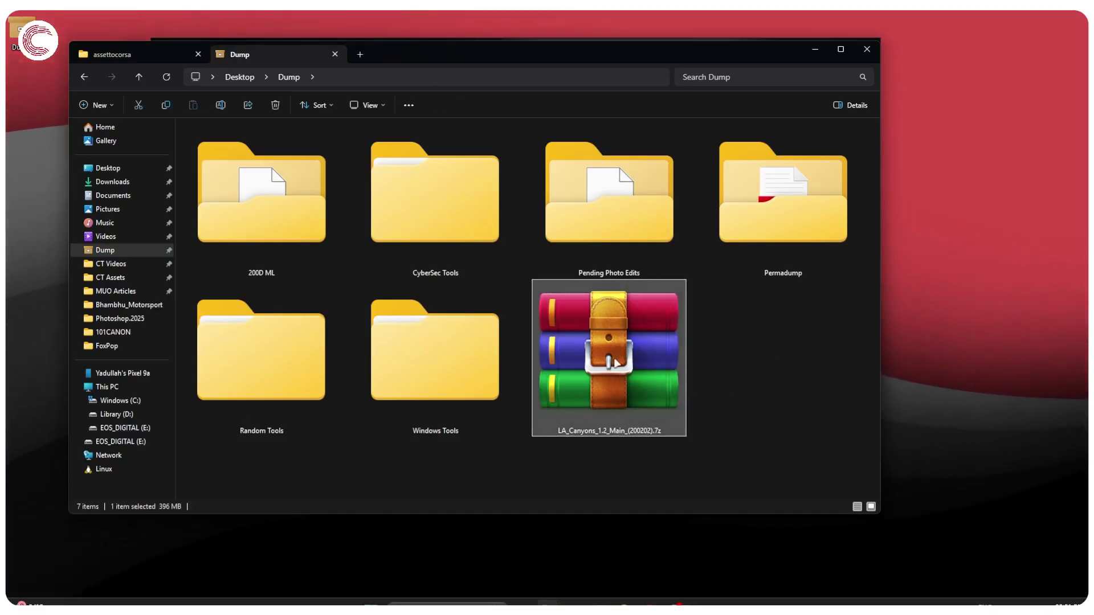
pyautogui.rightClick(612, 365)
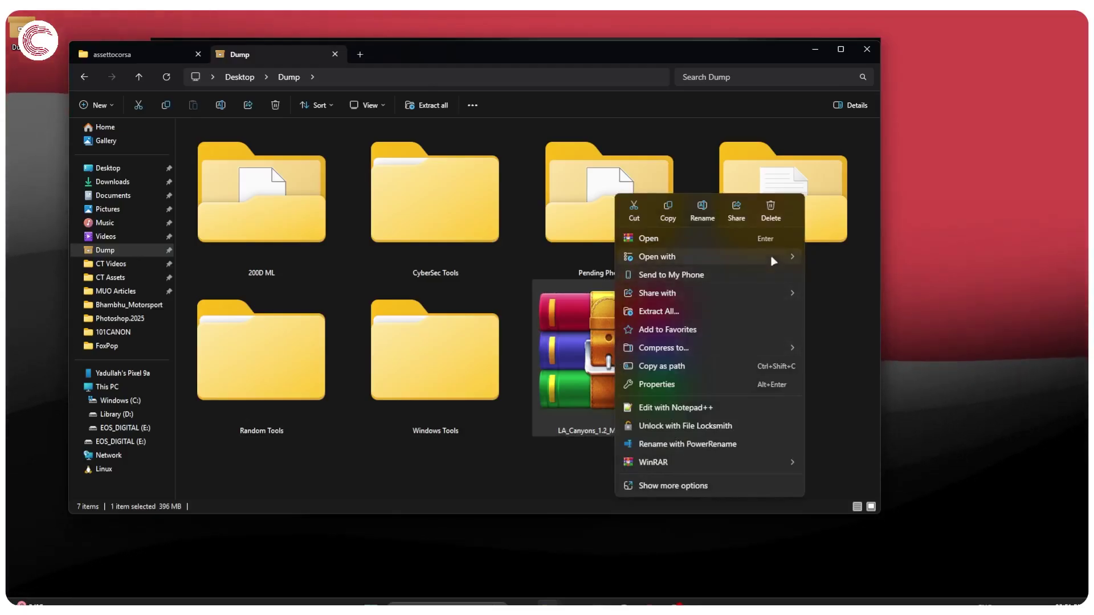
pyautogui.moveTo(675, 256)
pyautogui.click(865, 311)
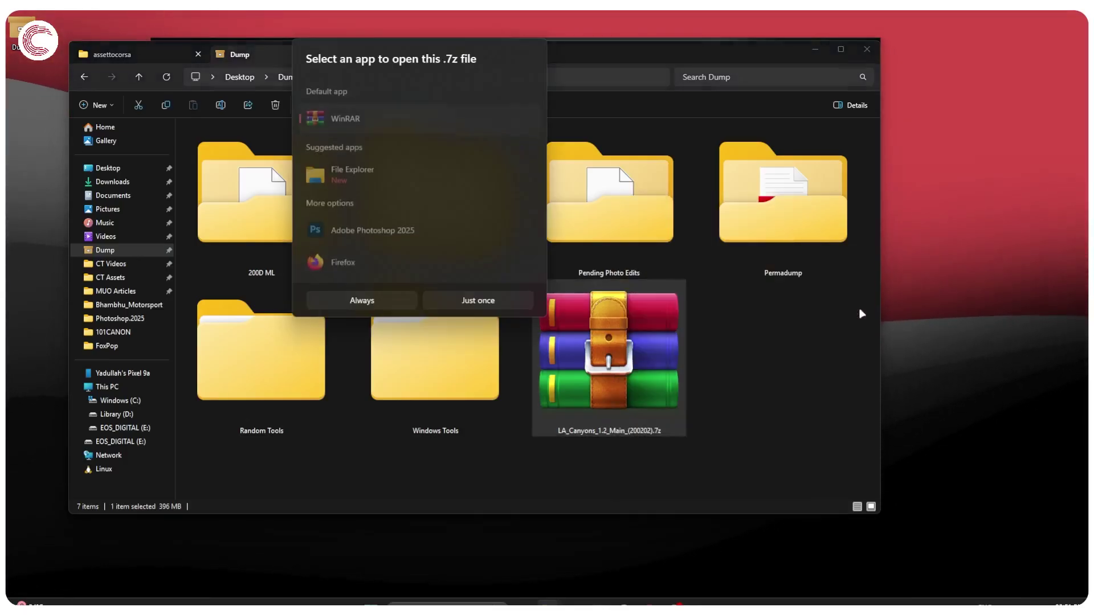
pyautogui.scroll(-2, 384, 168)
pyautogui.scroll(-3, 384, 168)
pyautogui.scroll(-2, 389, 175)
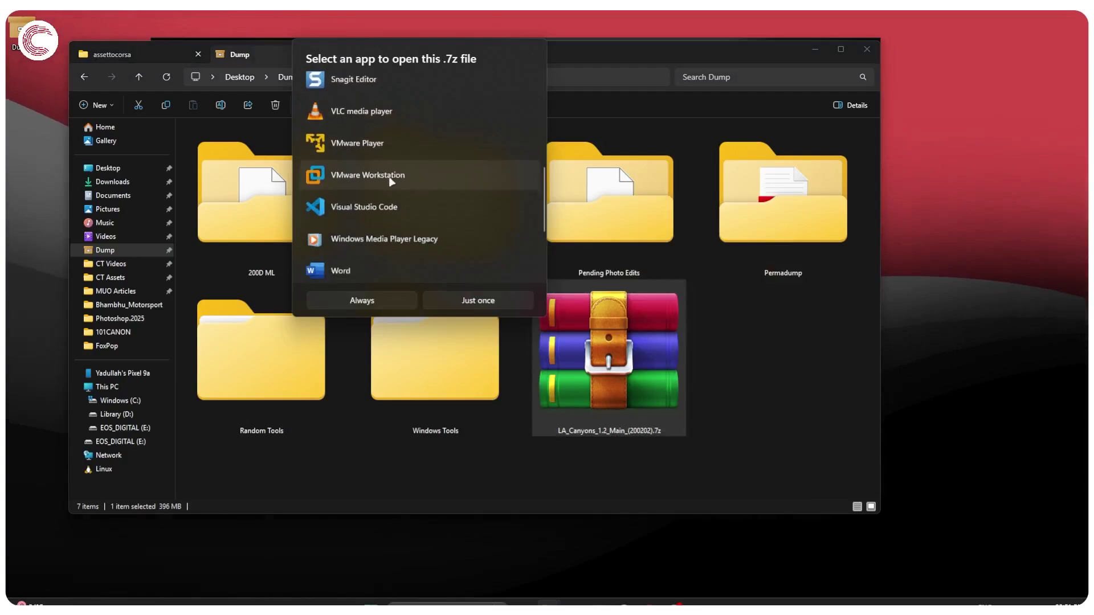
pyautogui.scroll(-2, 392, 186)
pyautogui.scroll(-2, 393, 188)
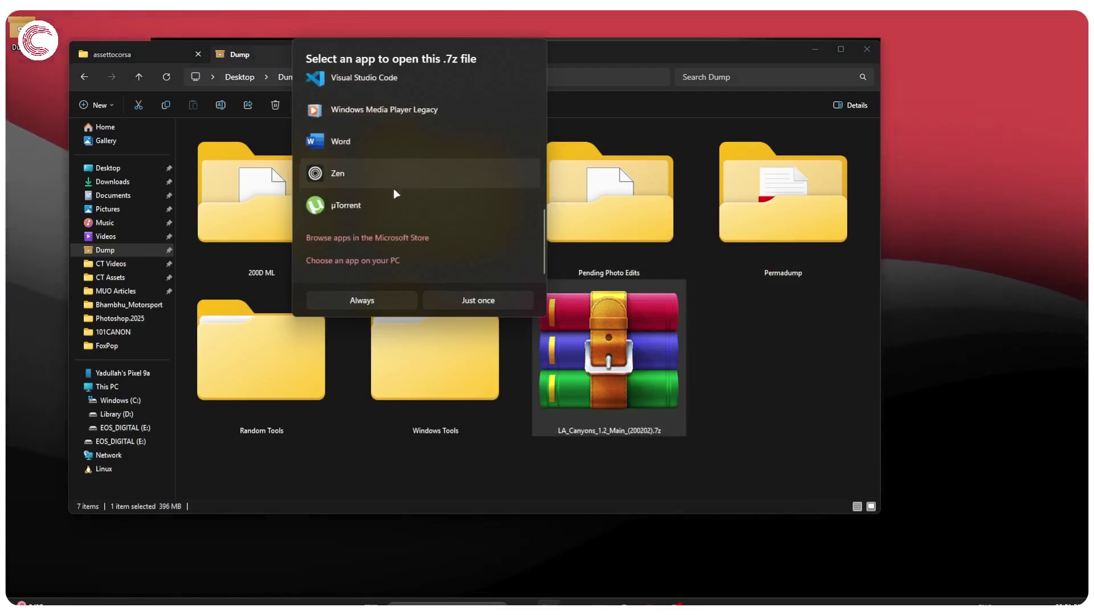
pyautogui.click(769, 338)
# Launch 7-Zip File Manager and open the LA Canyons archive, closing the MODS comment box.
pyautogui.press('super')
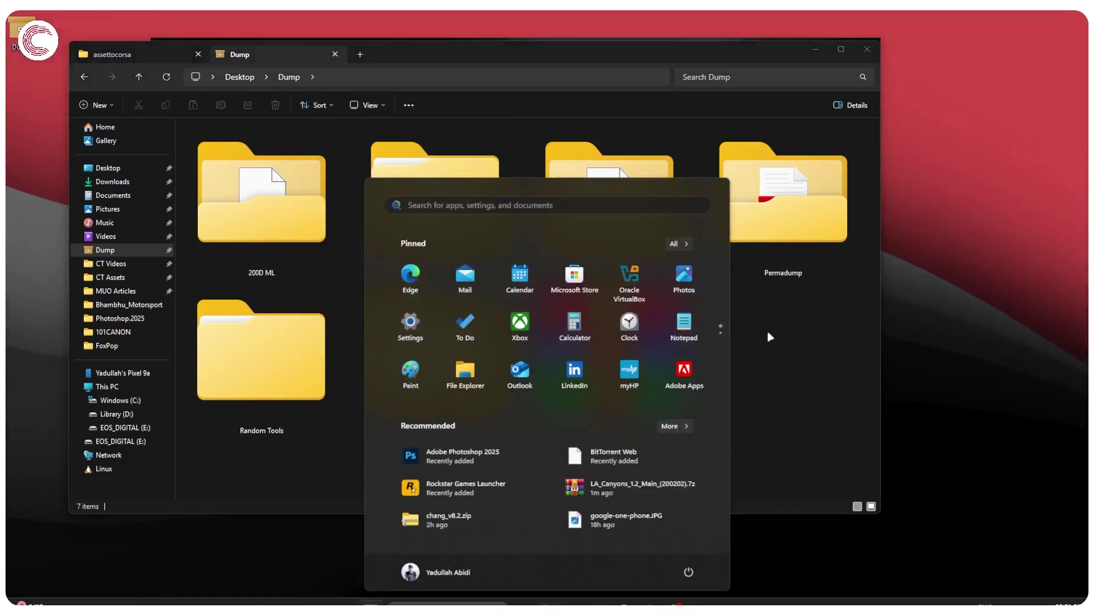
pyautogui.write('7zi')
pyautogui.press('Return')
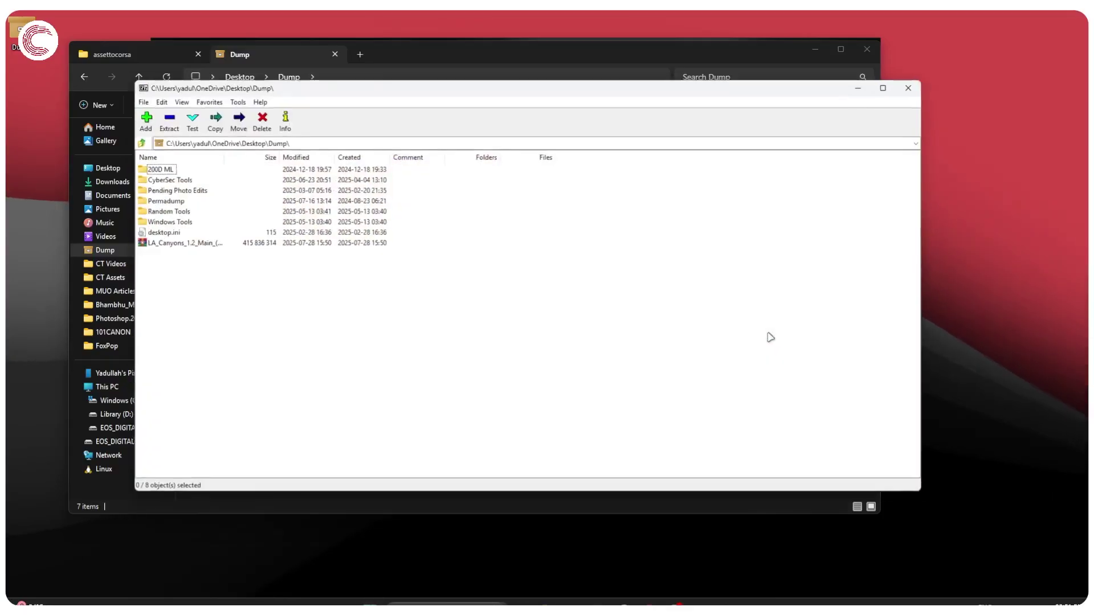
pyautogui.moveTo(374, 100); pyautogui.dragTo(500, 100)
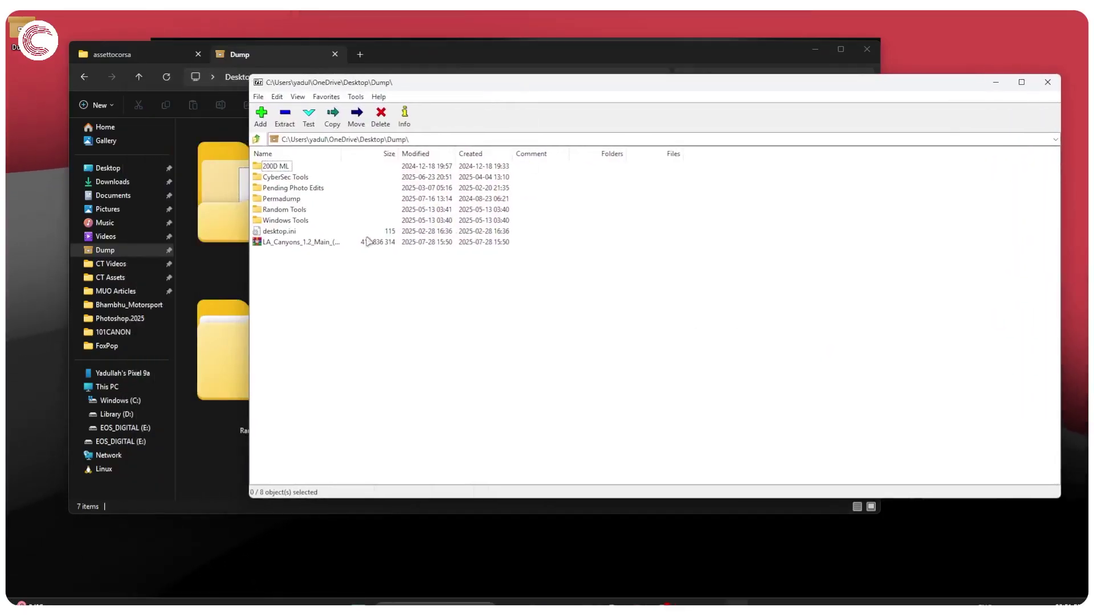
pyautogui.doubleClick(299, 243)
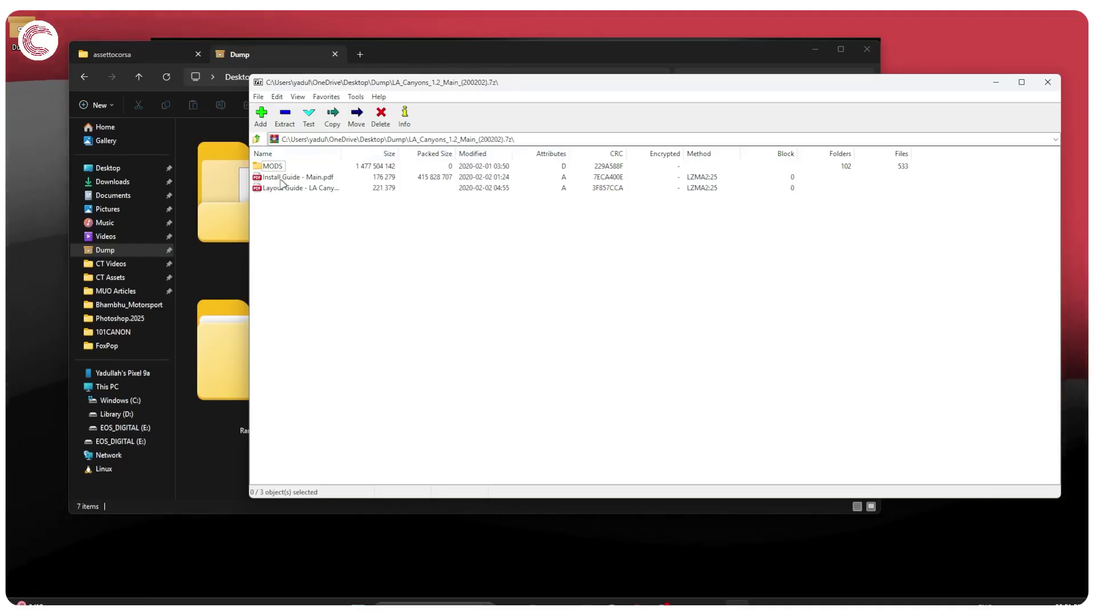
pyautogui.hotkey('ctrl', 'z')
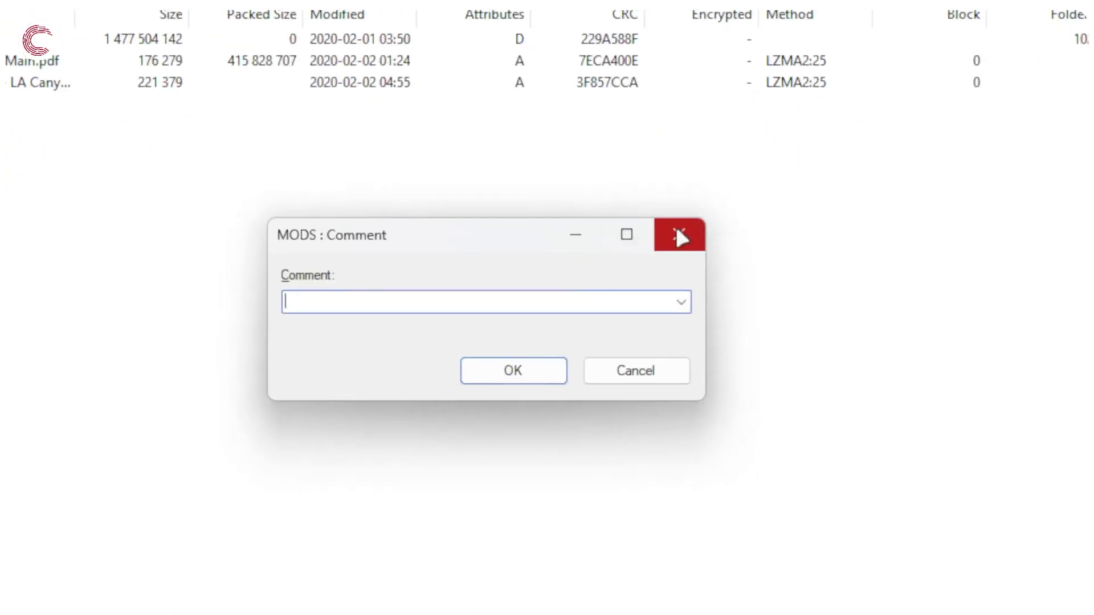
pyautogui.click(681, 239)
# Browse into MODS and the first LA Canyons pack to reach its content folder.
pyautogui.click(532, 311)
pyautogui.click(536, 334)
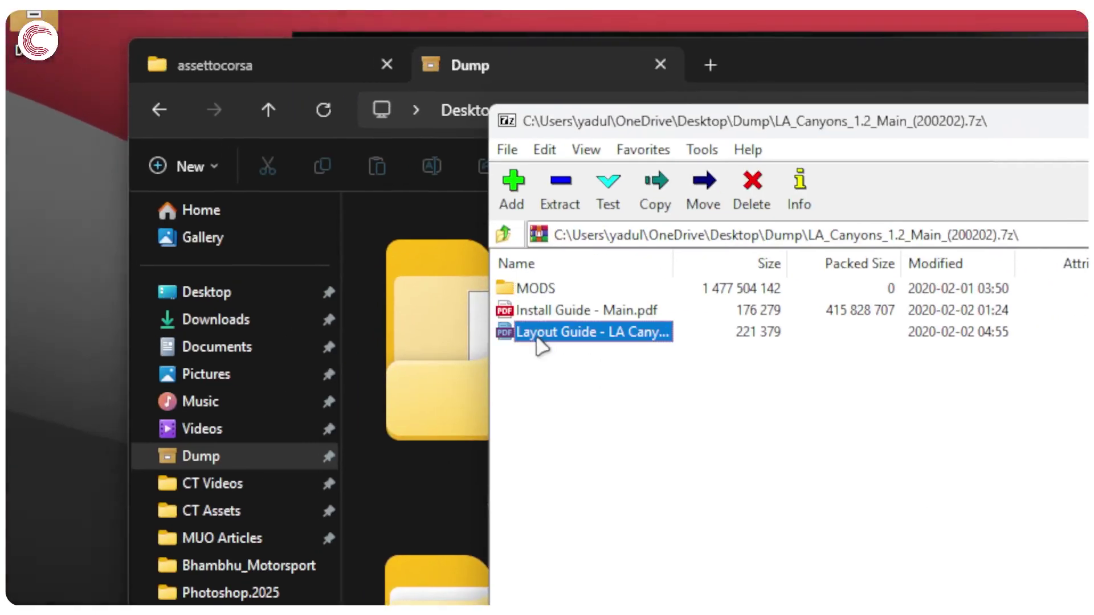
pyautogui.doubleClick(555, 290)
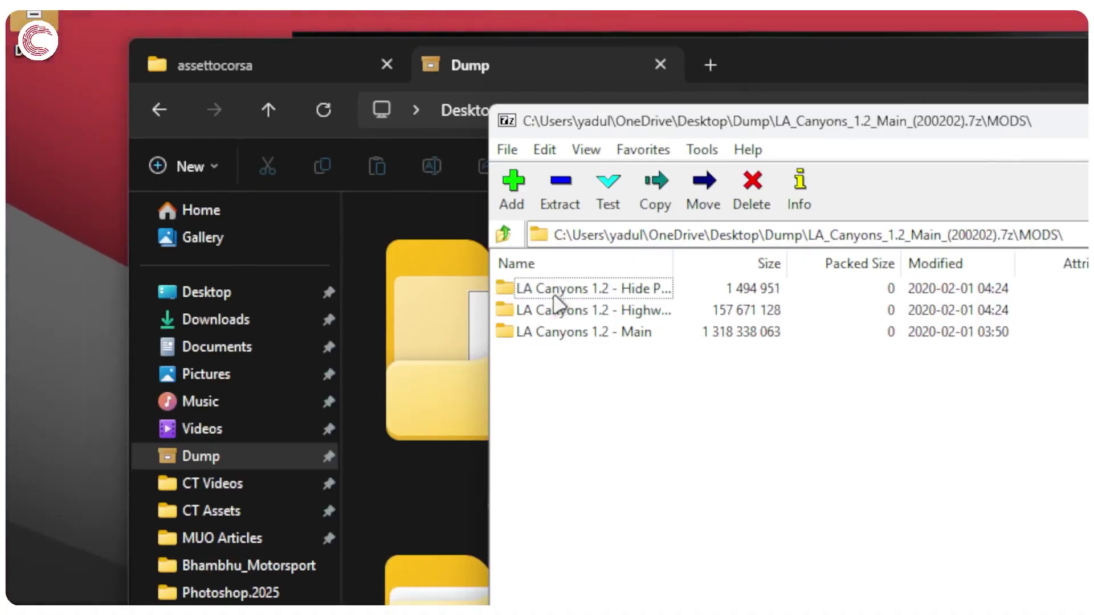
pyautogui.click(585, 291)
pyautogui.doubleClick(584, 290)
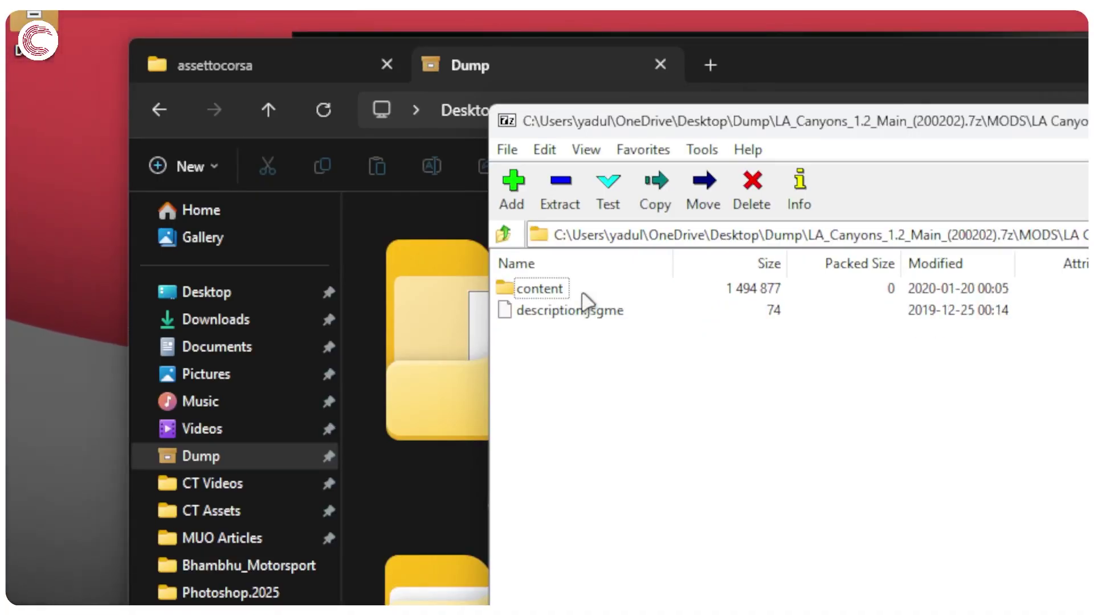
pyautogui.click(541, 294)
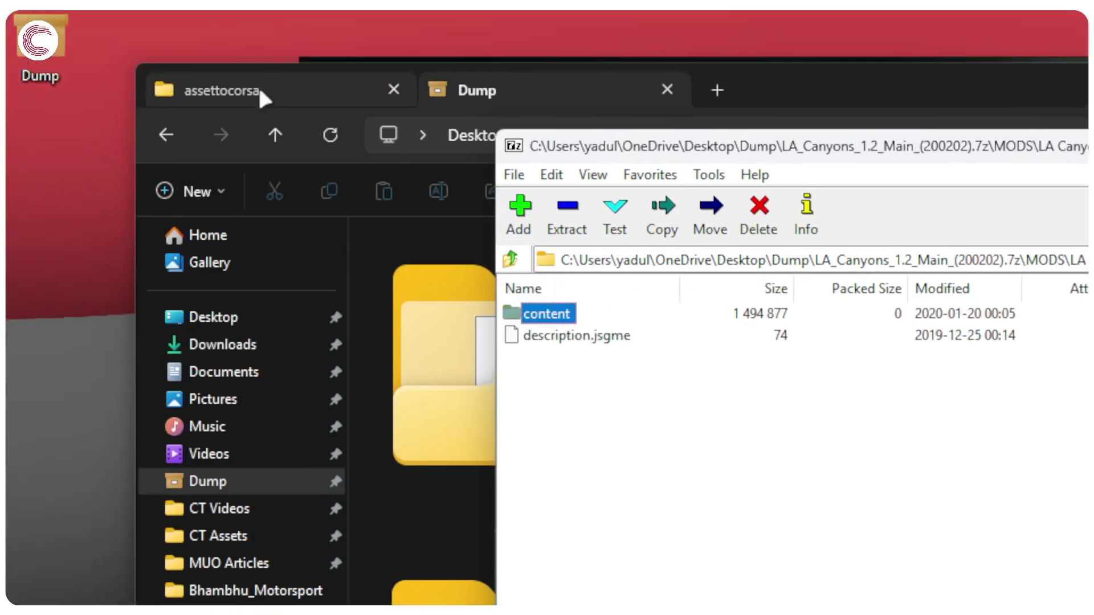
# Arrange the assettocorsa folder beside 7-Zip and copy the first pack's content folder into it.
pyautogui.click(285, 101)
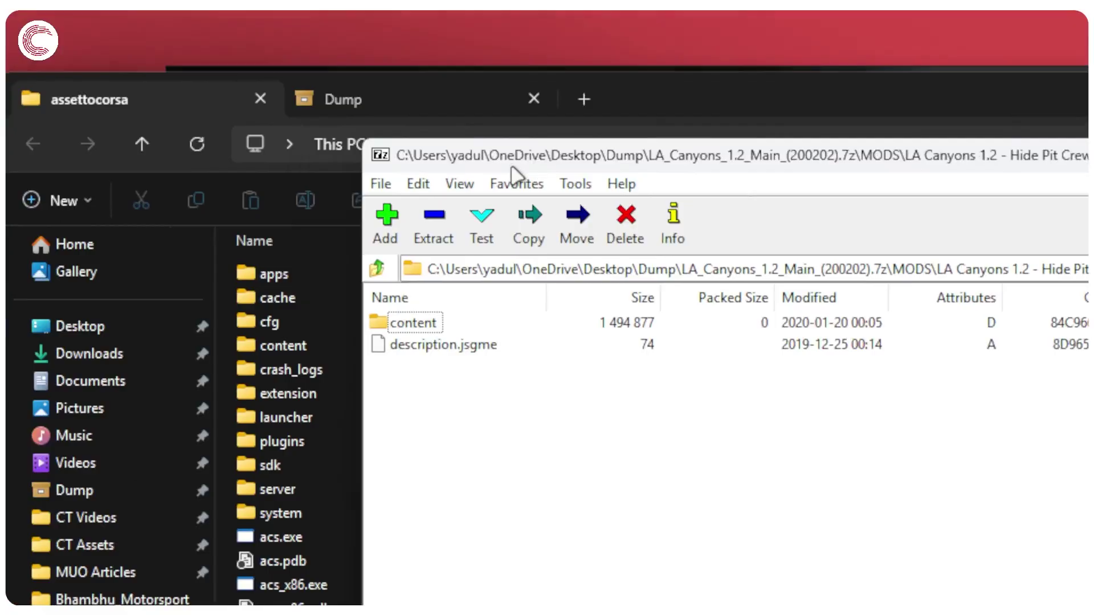
pyautogui.moveTo(517, 162); pyautogui.dragTo(590, 213)
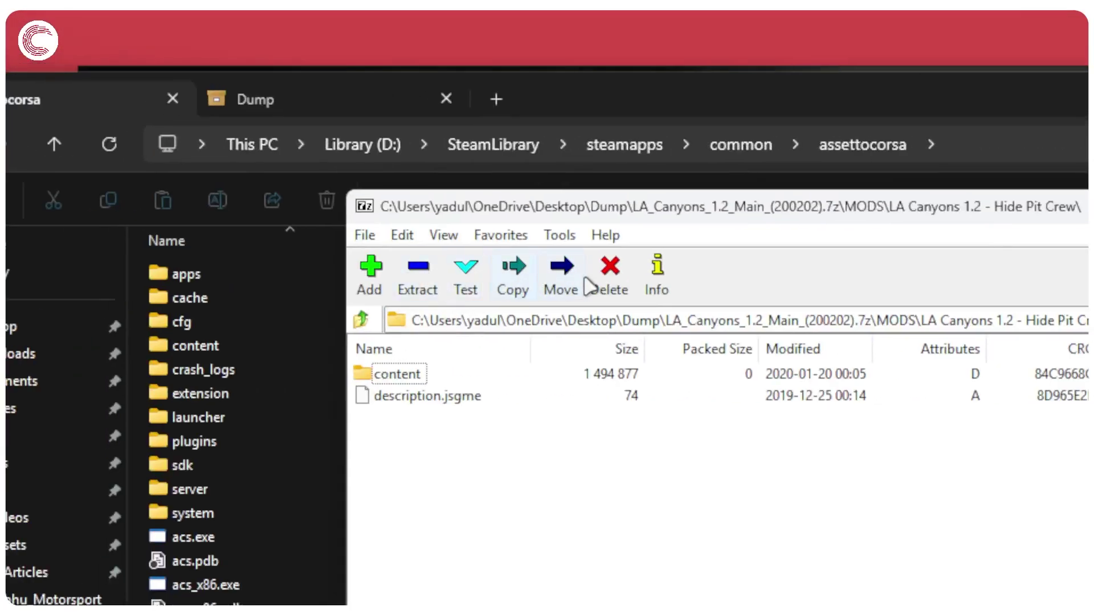
pyautogui.click(360, 320)
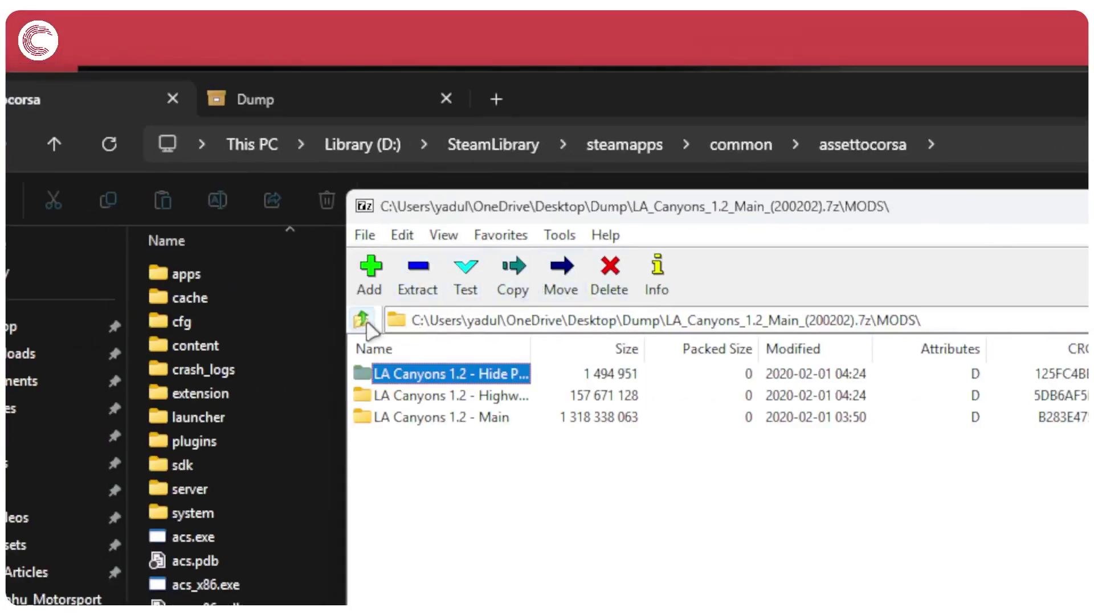
pyautogui.click(461, 398)
pyautogui.click(446, 419)
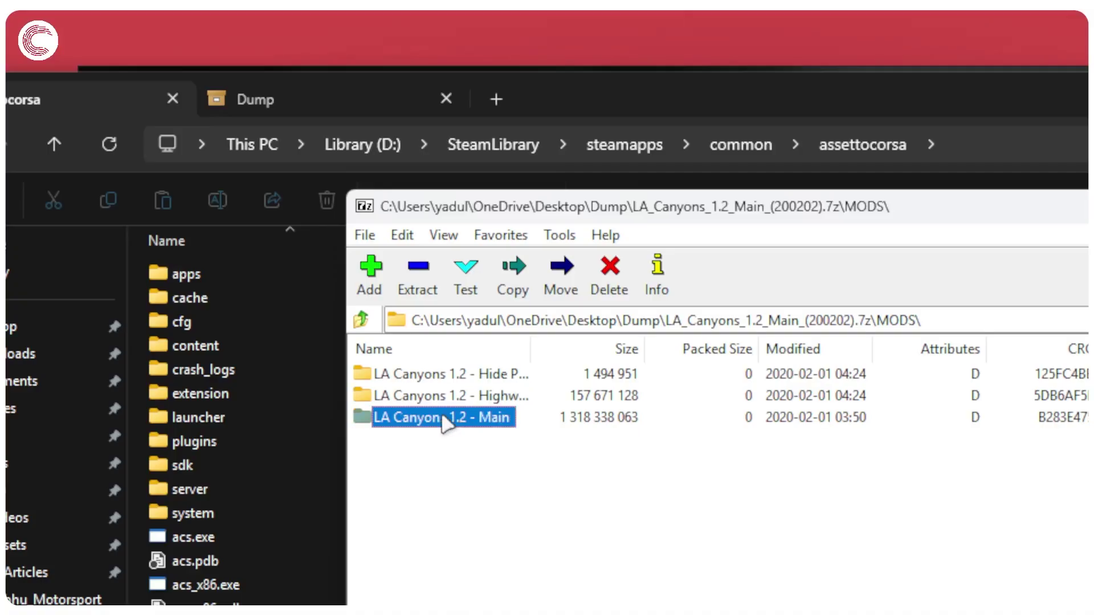
pyautogui.doubleClick(455, 384)
pyautogui.moveTo(396, 381)
pyautogui.mouseDown()
pyautogui.moveTo(270, 383)
pyautogui.moveTo(256, 368)
pyautogui.mouseUp()
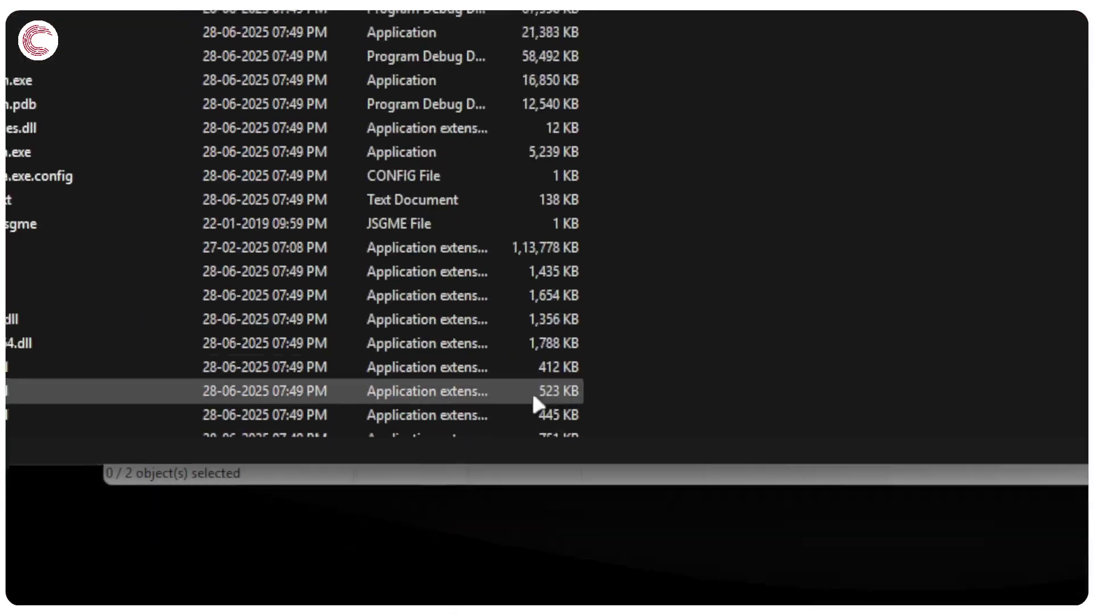
pyautogui.moveTo(458, 597)
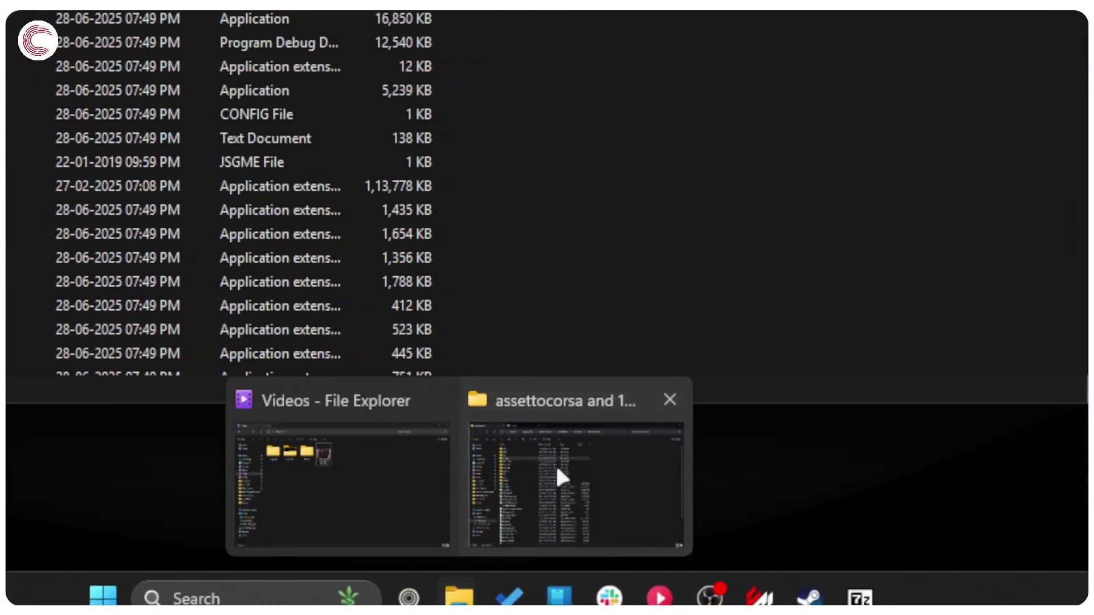
# Copy the Hide Pit Crew pack's content into assettocorsa again, replacing existing files.
pyautogui.click(556, 465)
pyautogui.click(335, 219)
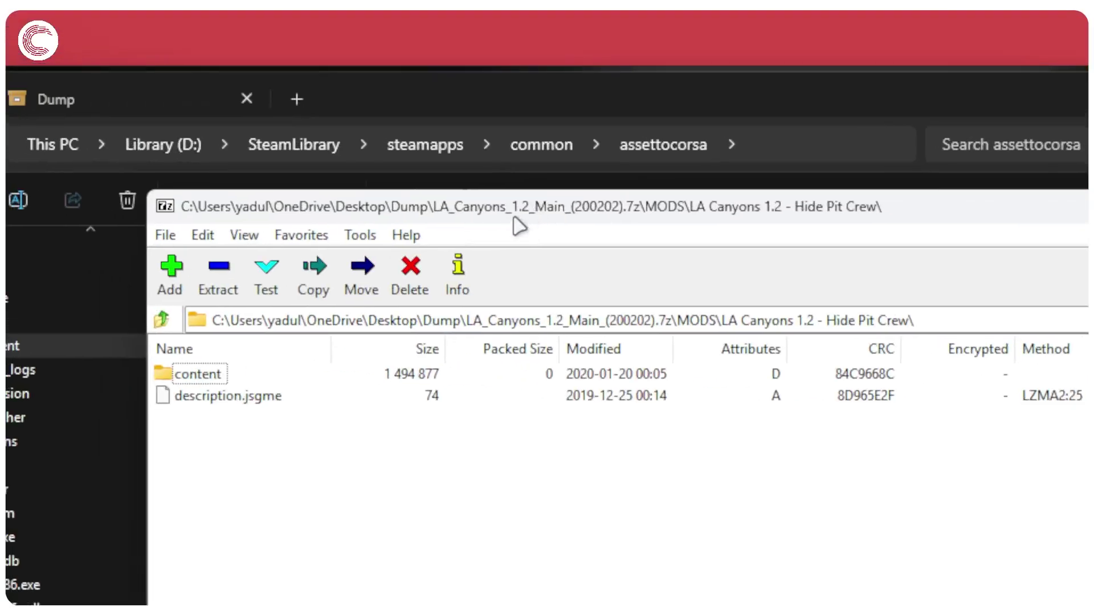
pyautogui.moveTo(226, 379)
pyautogui.mouseDown()
pyautogui.moveTo(258, 337)
pyautogui.moveTo(493, 254)
pyautogui.mouseUp()
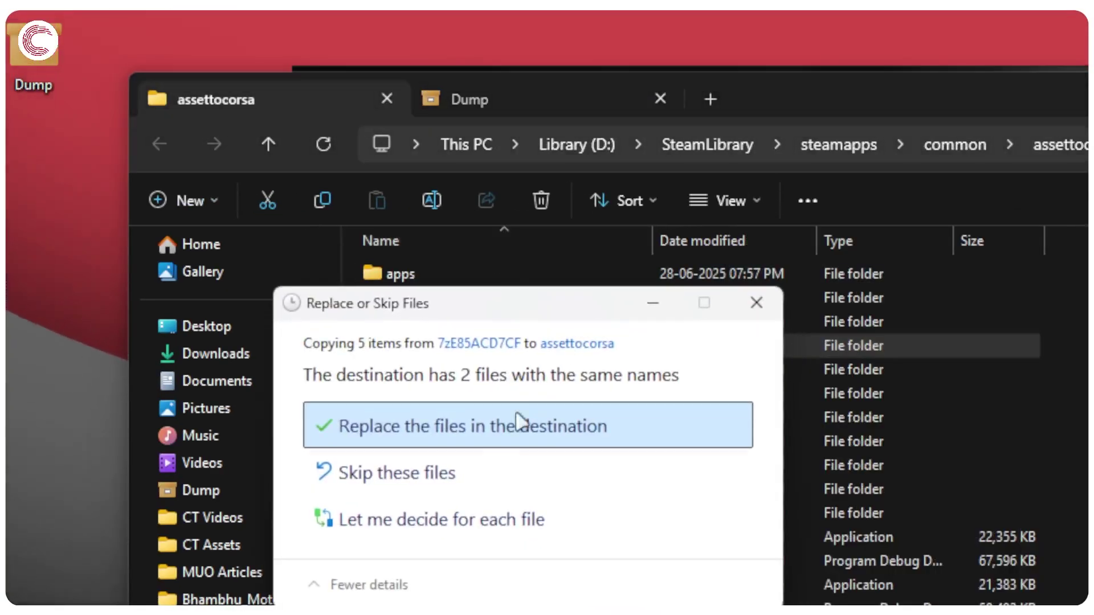
pyautogui.click(445, 432)
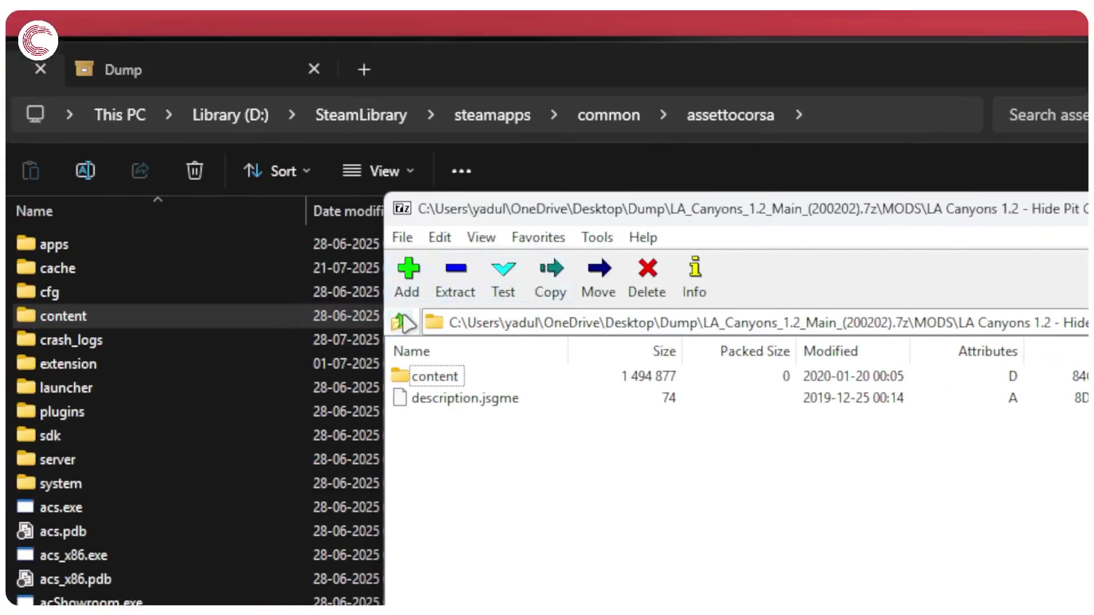
# Copy the second LA Canyons pack's content folder into the assettocorsa game folder.
pyautogui.click(403, 323)
pyautogui.doubleClick(451, 393)
pyautogui.moveTo(434, 375)
pyautogui.mouseDown()
pyautogui.moveTo(153, 249)
pyautogui.moveTo(136, 226)
pyautogui.mouseUp()
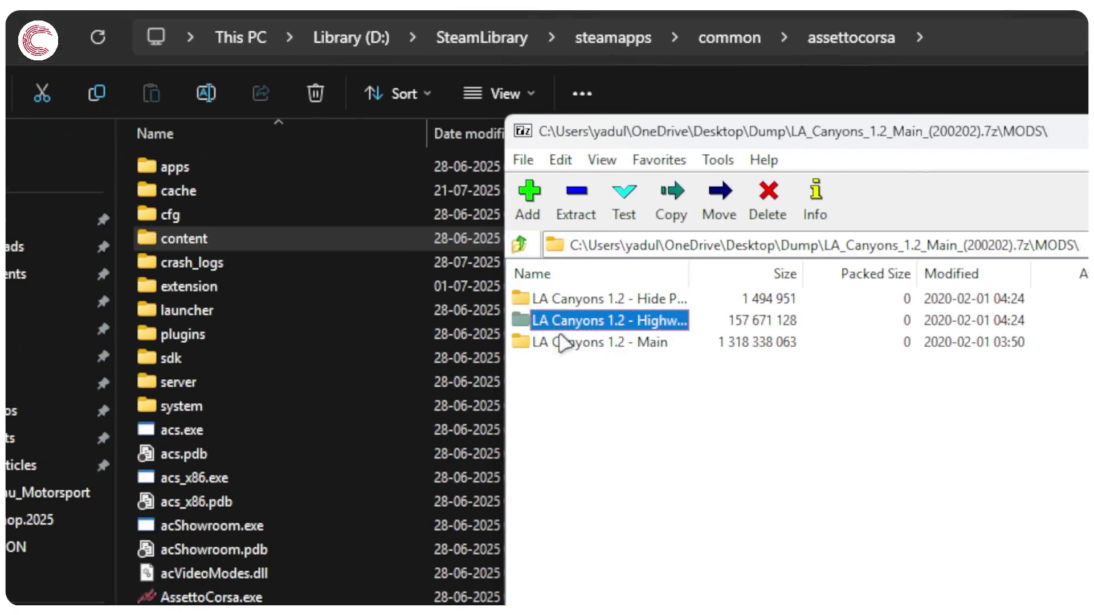
# Copy the LA Canyons 1.2 - Main pack onto the game's content folder.
pyautogui.click(567, 344)
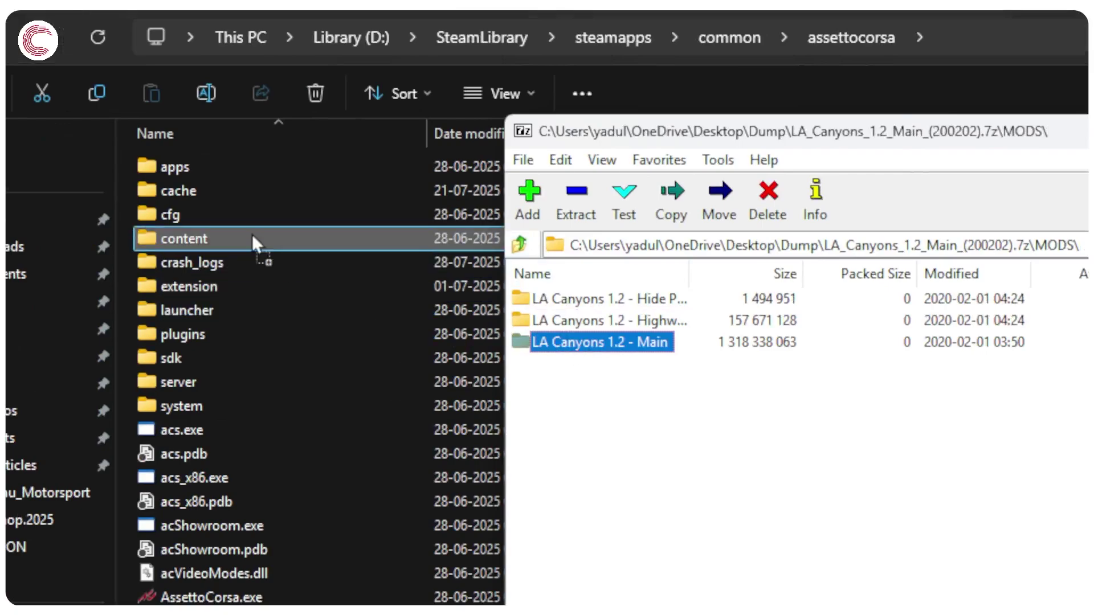
pyautogui.moveTo(252, 234); pyautogui.dragTo(250, 233)
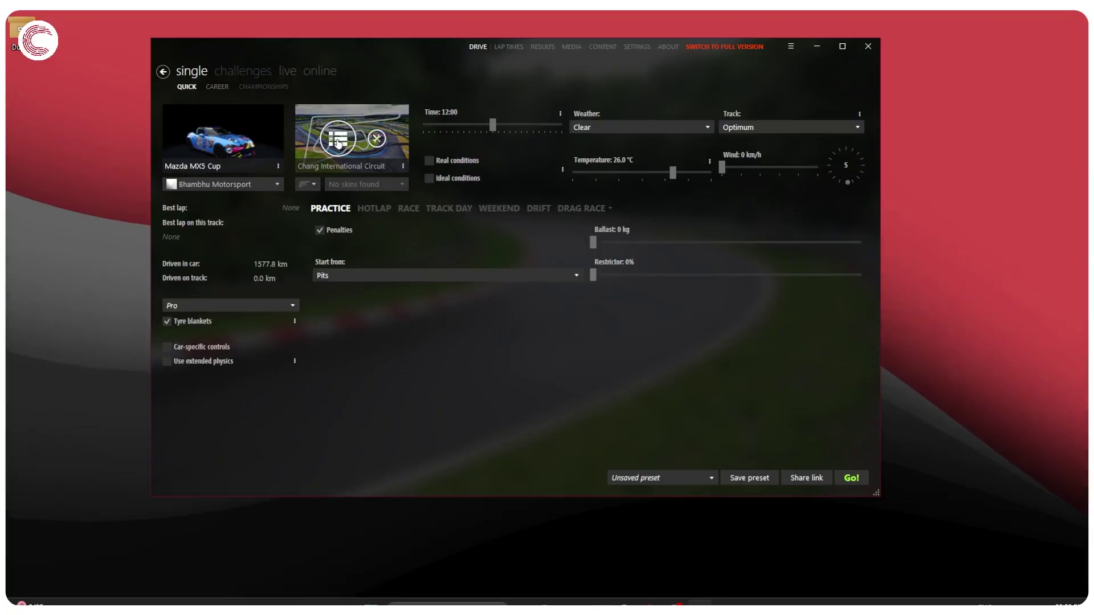
# Browse the USA tracks in the track picker, pick Black Cat County, then cancel the selection.
pyautogui.click(347, 133)
pyautogui.click(554, 154)
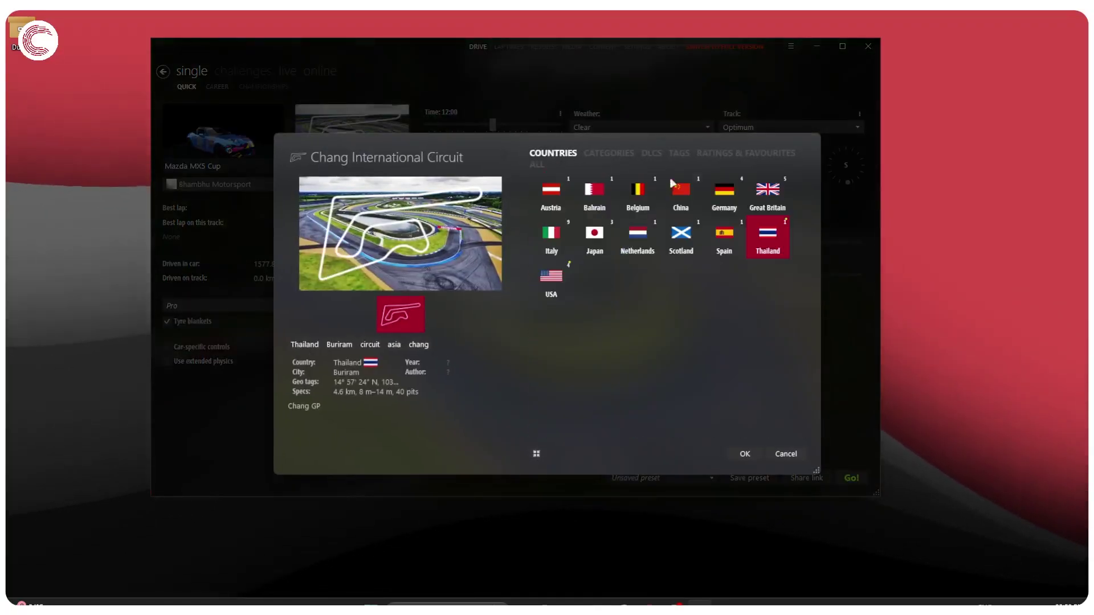
pyautogui.click(554, 280)
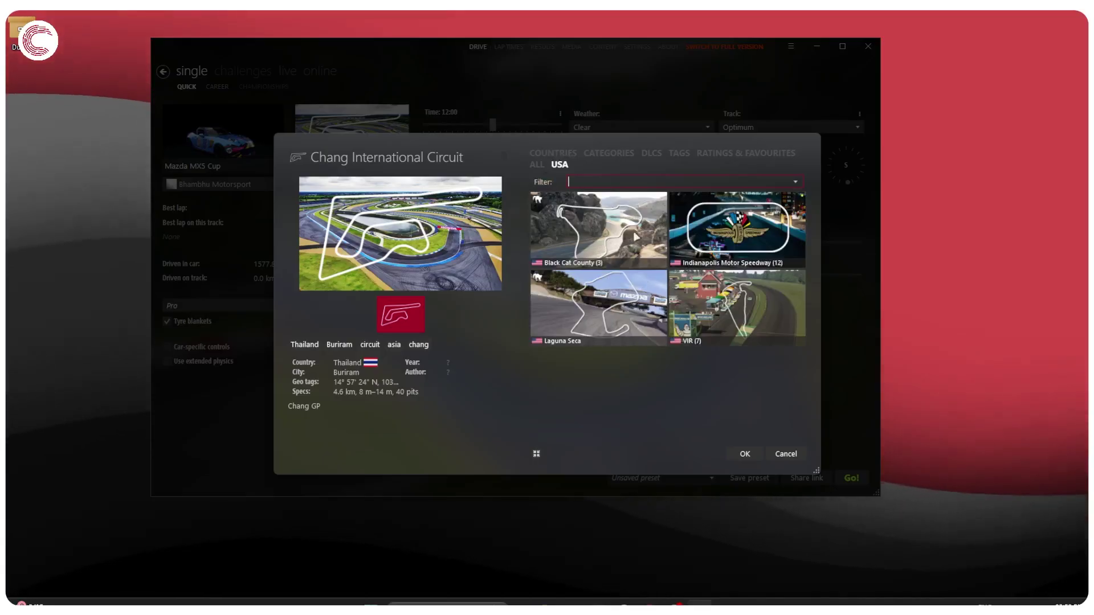
pyautogui.click(737, 308)
pyautogui.click(611, 312)
pyautogui.click(590, 214)
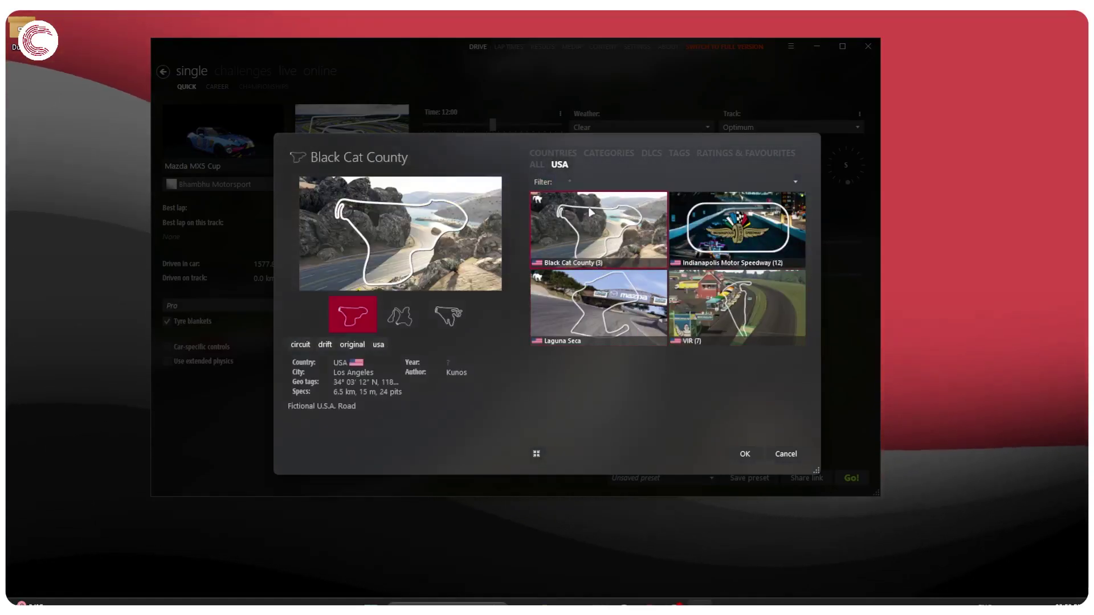
pyautogui.click(536, 166)
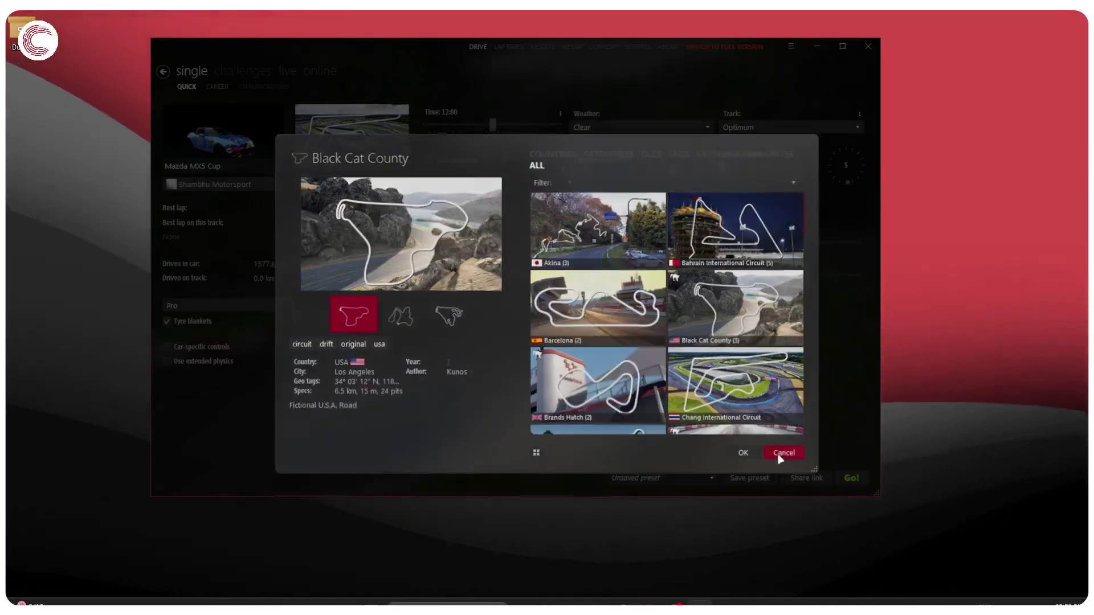
pyautogui.click(783, 453)
# Reopen the track picker, filter to USA tracks and pick the newly installed LAC track.
pyautogui.click(867, 47)
pyautogui.press('super')
pyautogui.write('co')
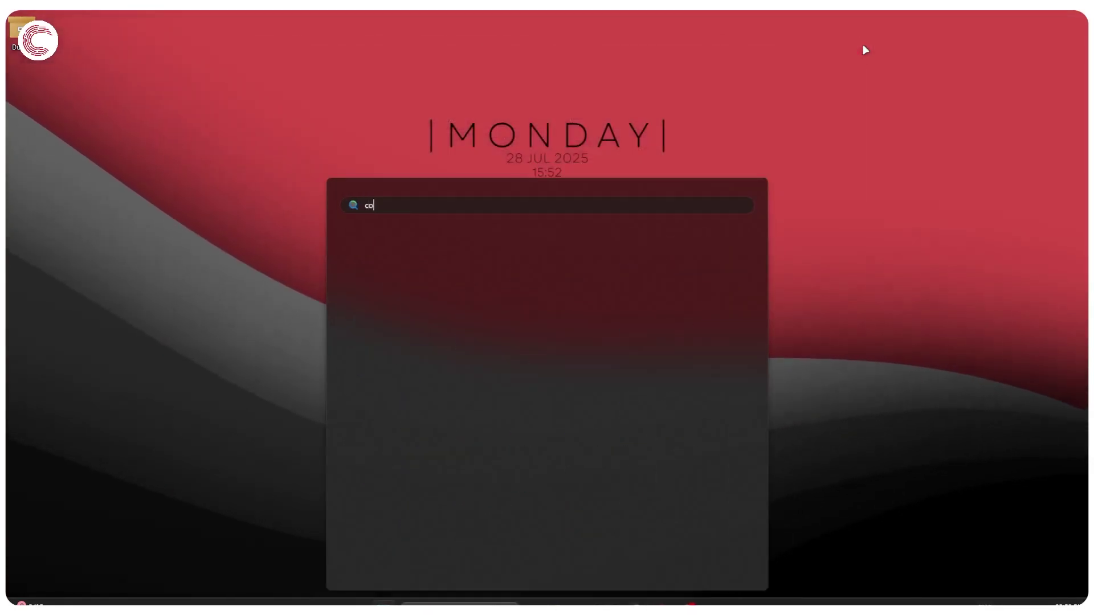
pyautogui.write('tn')
pyautogui.press('Escape')
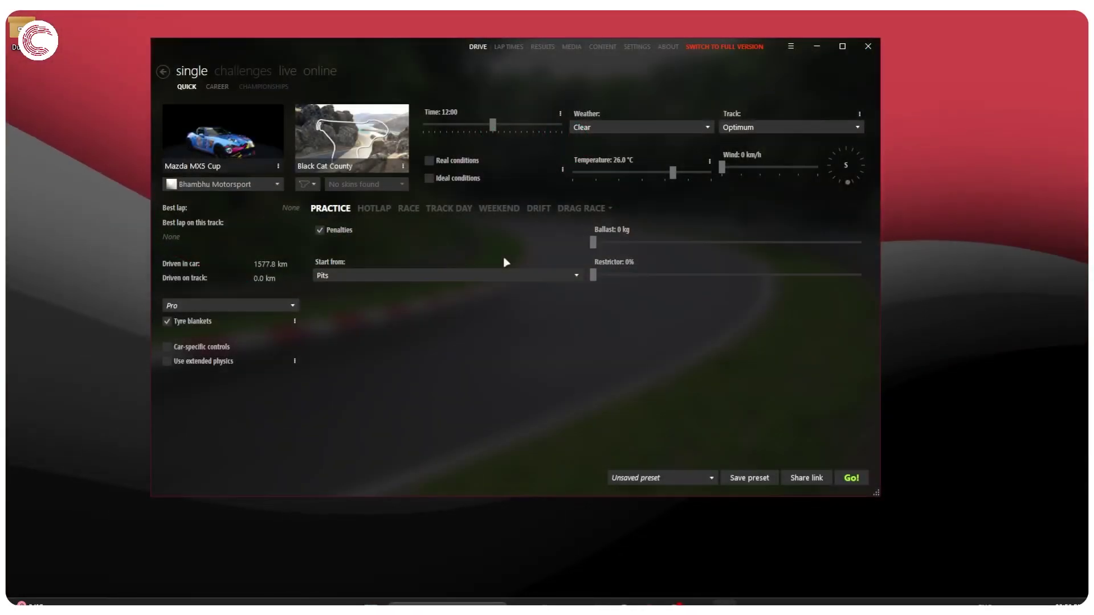
pyautogui.click(338, 136)
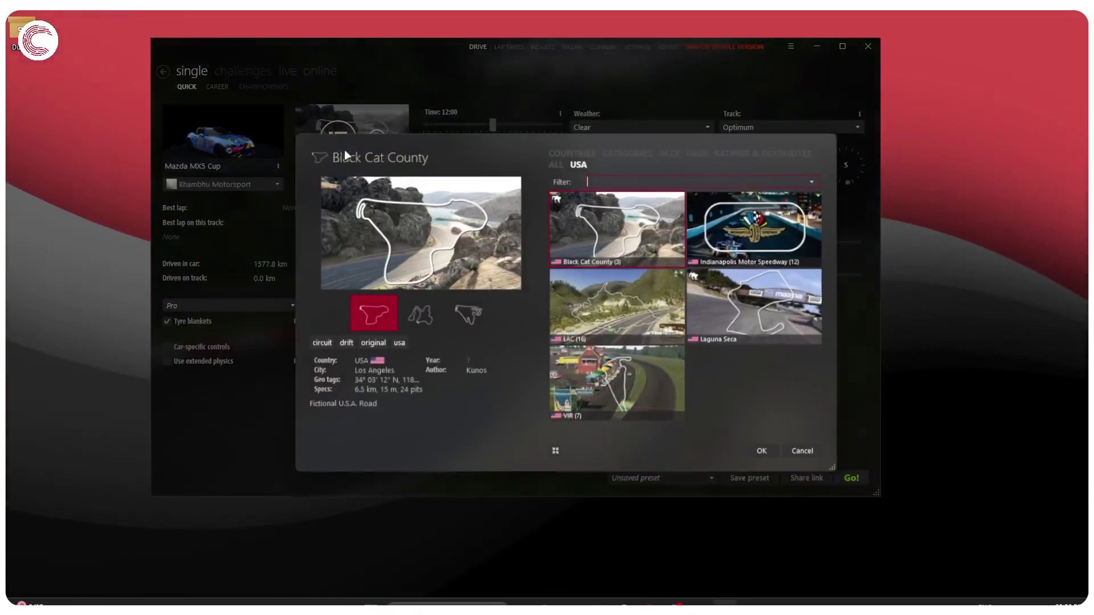
pyautogui.click(555, 162)
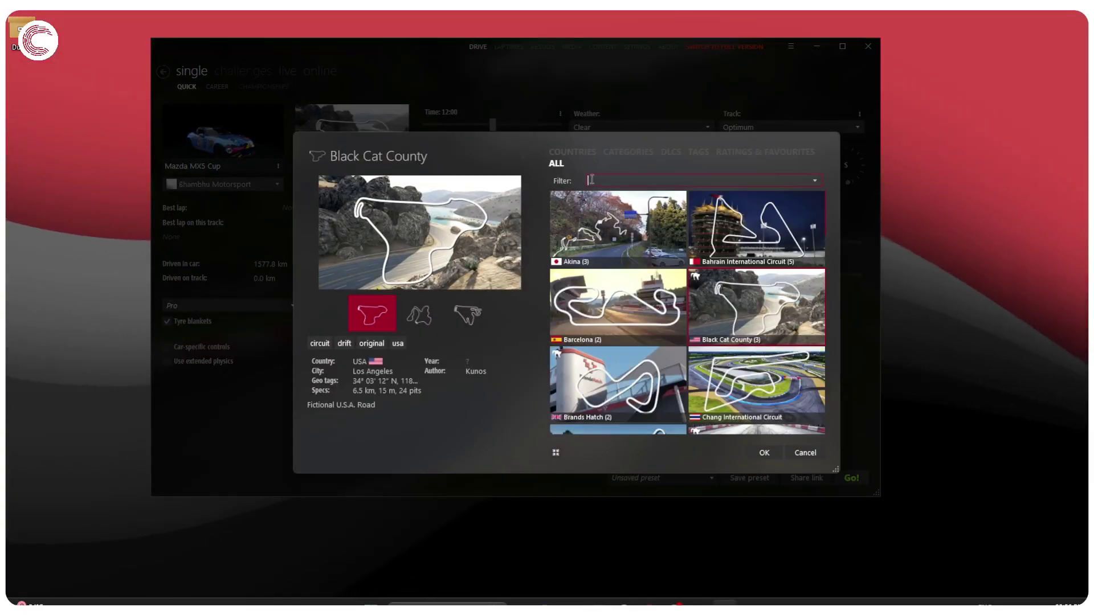
pyautogui.click(566, 281)
pyautogui.moveTo(617, 306)
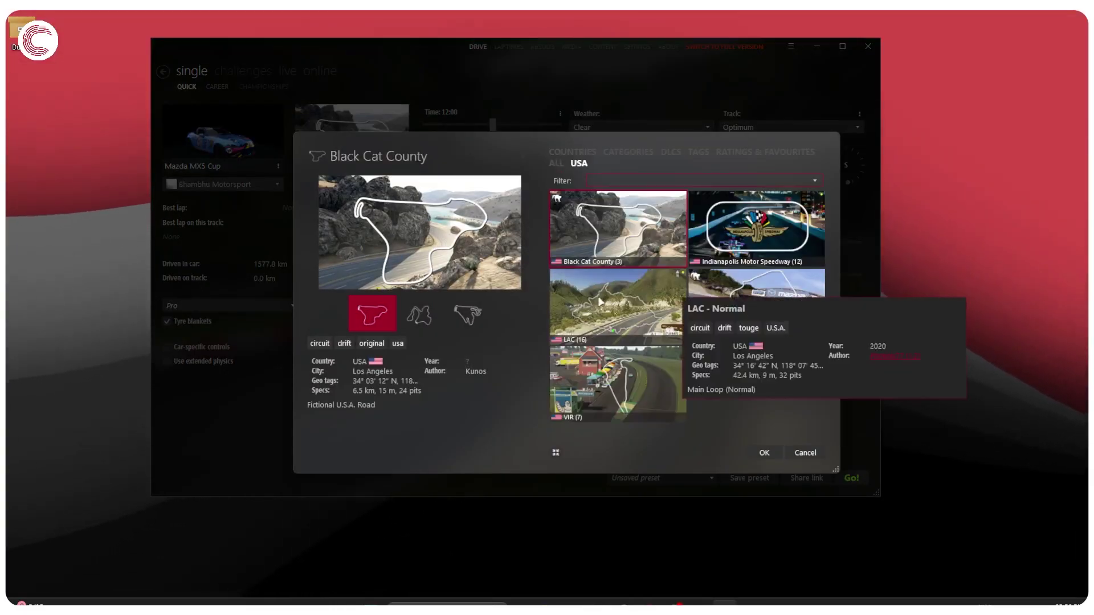
pyautogui.click(601, 301)
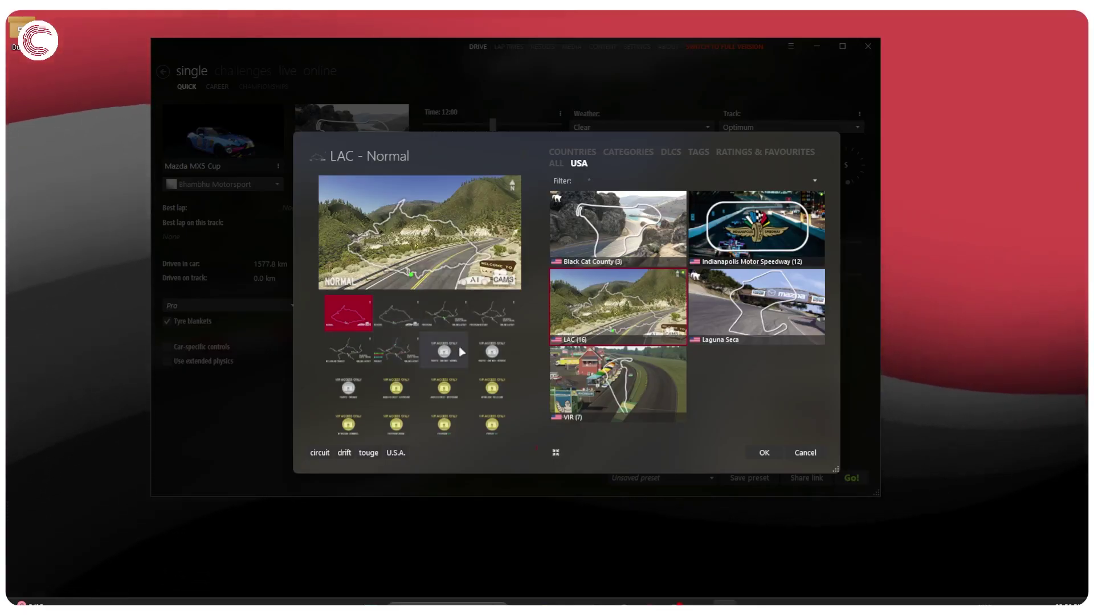
# Preview the LAC layouts (Traffic, Pursuit, Freeroam) and confirm LAC - Normal as the race track.
pyautogui.click(449, 349)
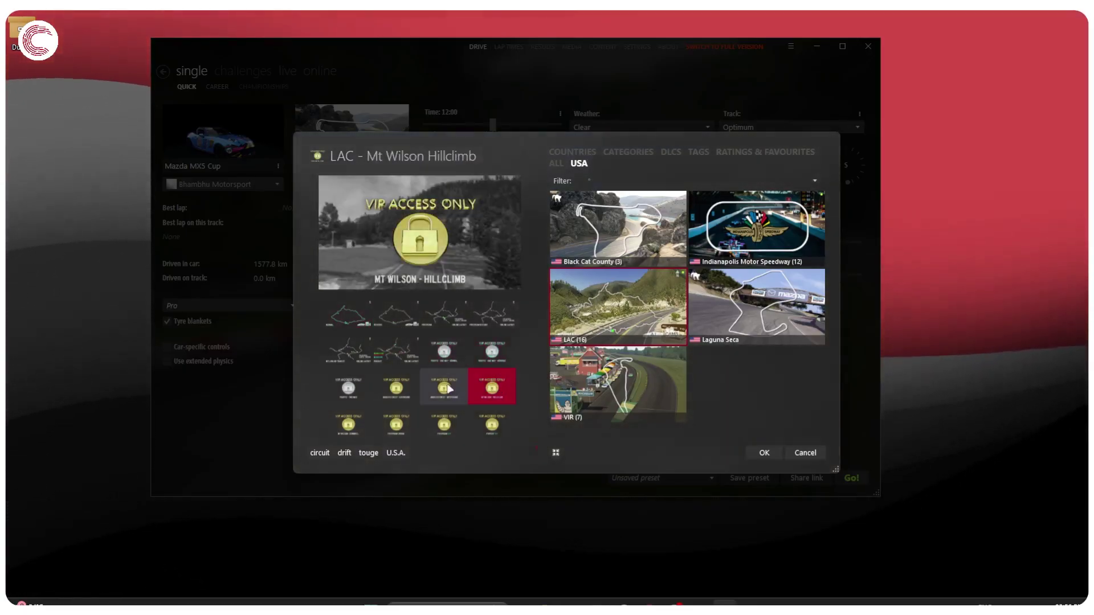
pyautogui.click(396, 388)
pyautogui.click(347, 389)
pyautogui.click(396, 423)
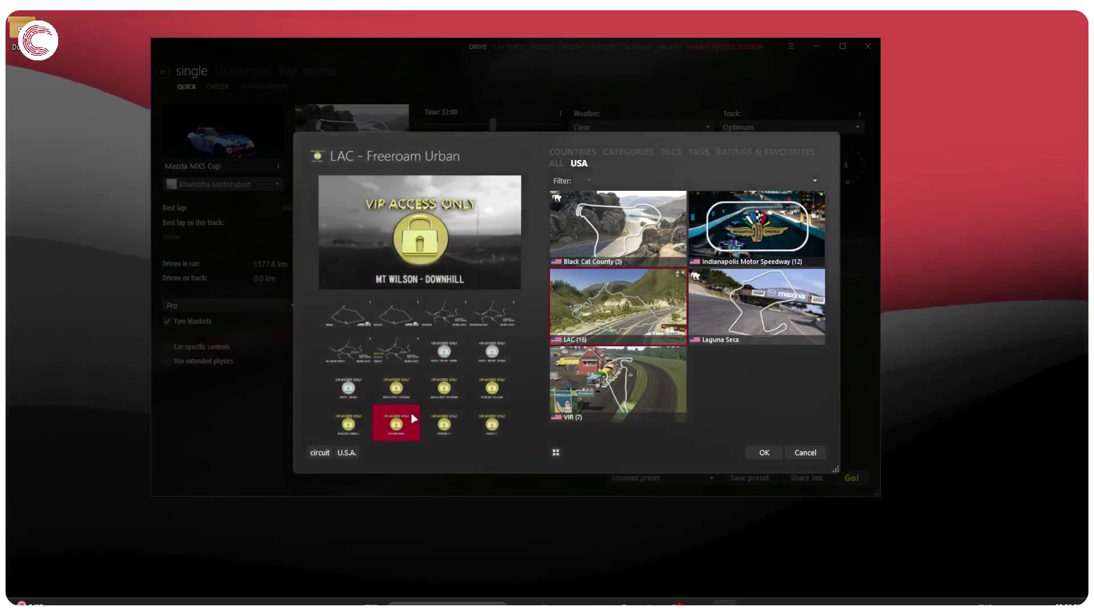
pyautogui.click(351, 387)
pyautogui.click(402, 345)
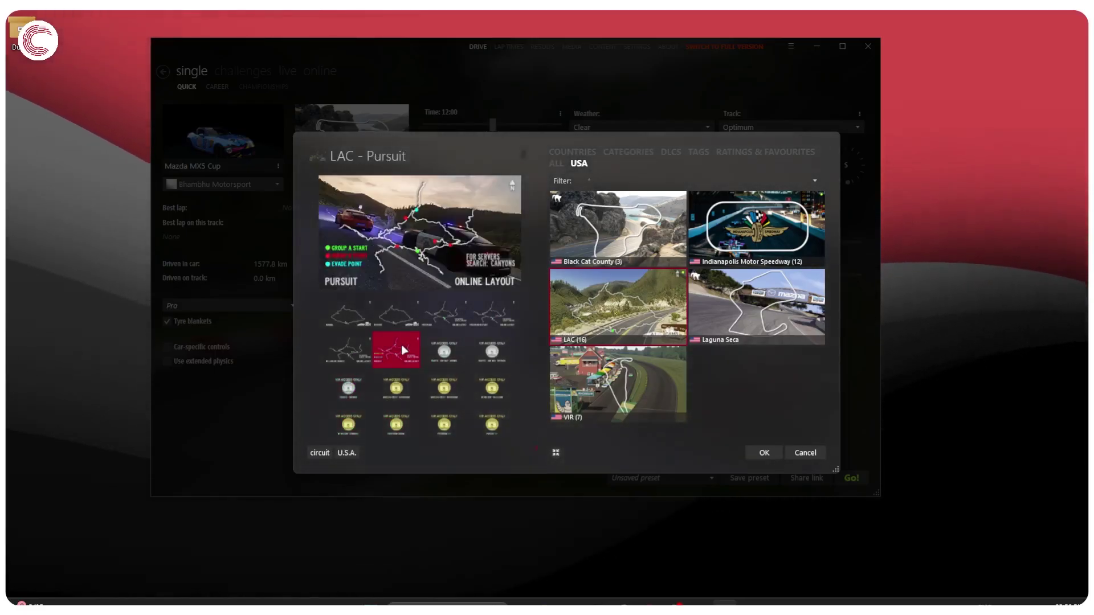
pyautogui.click(398, 315)
pyautogui.click(444, 314)
pyautogui.click(348, 315)
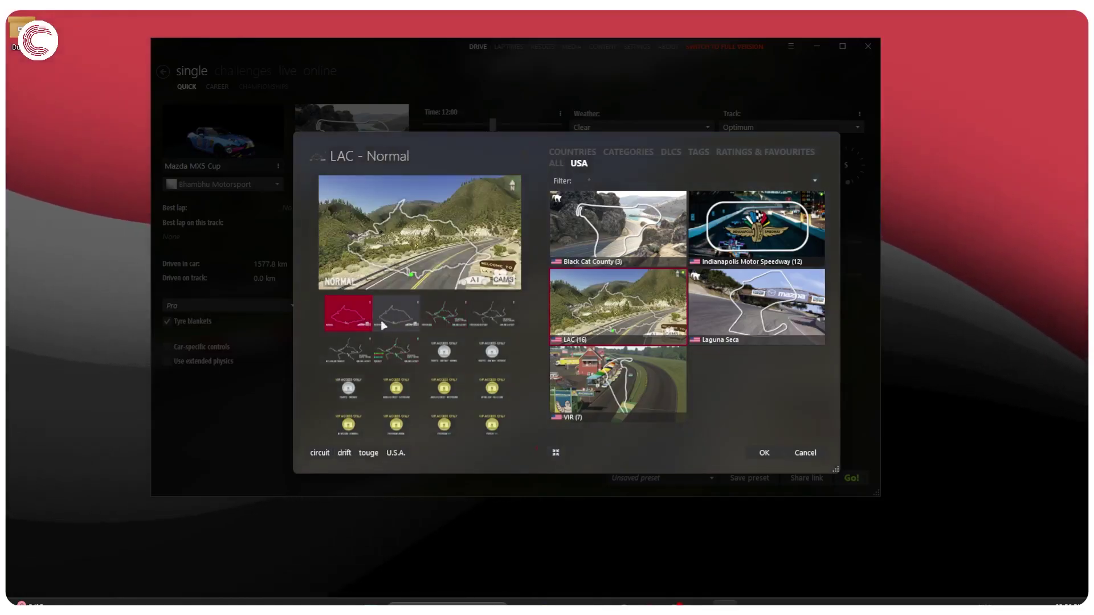
pyautogui.click(445, 314)
pyautogui.click(348, 313)
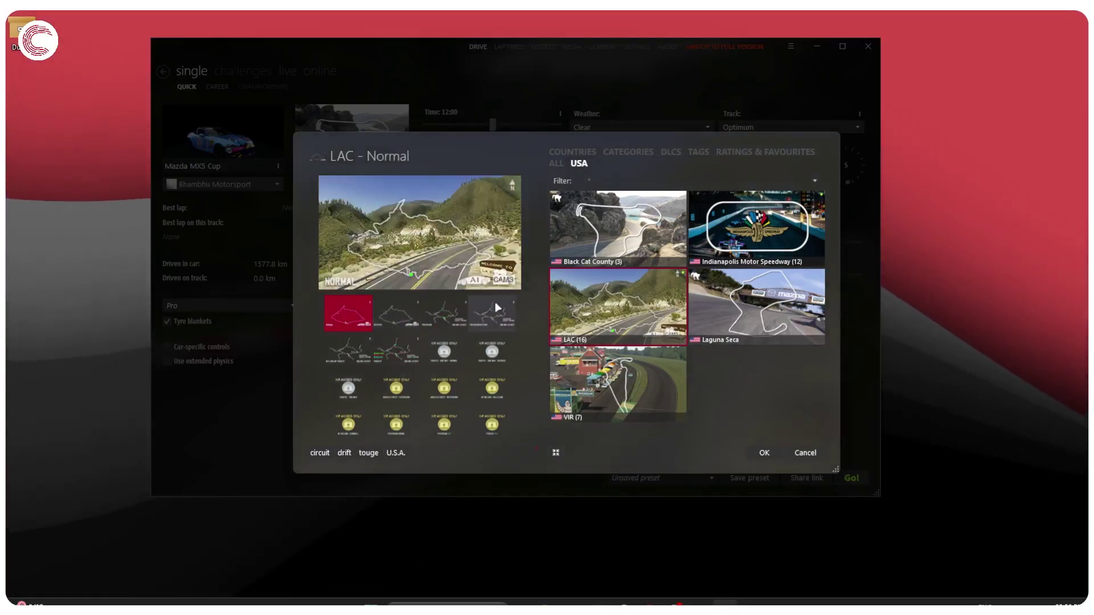
pyautogui.click(764, 453)
# Switch the session to Track Day mode and review, then dismiss, the driving assists options.
pyautogui.click(441, 209)
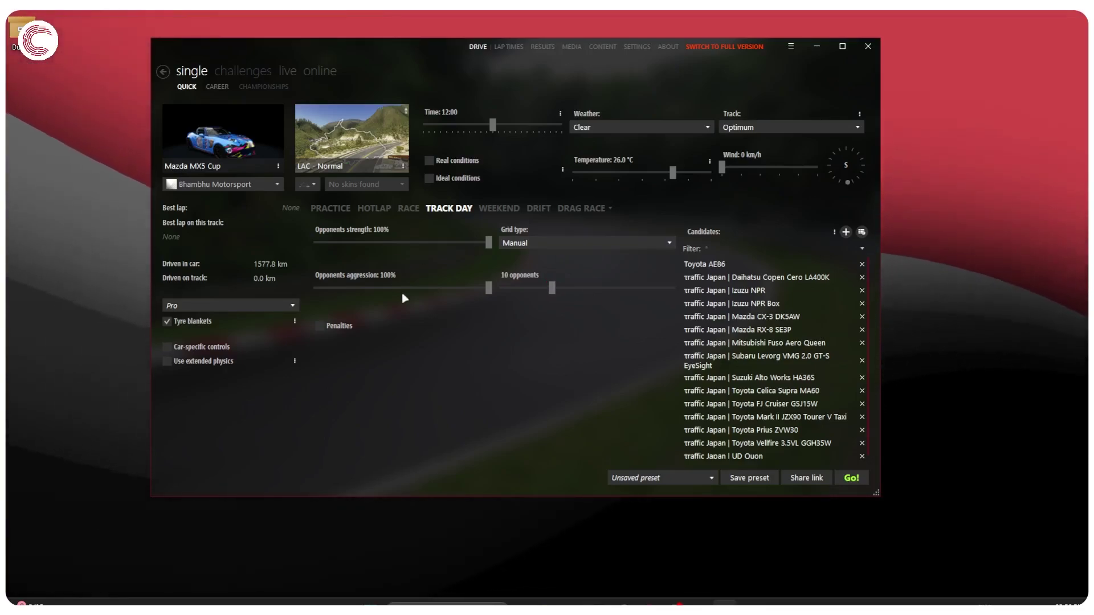
pyautogui.click(293, 321)
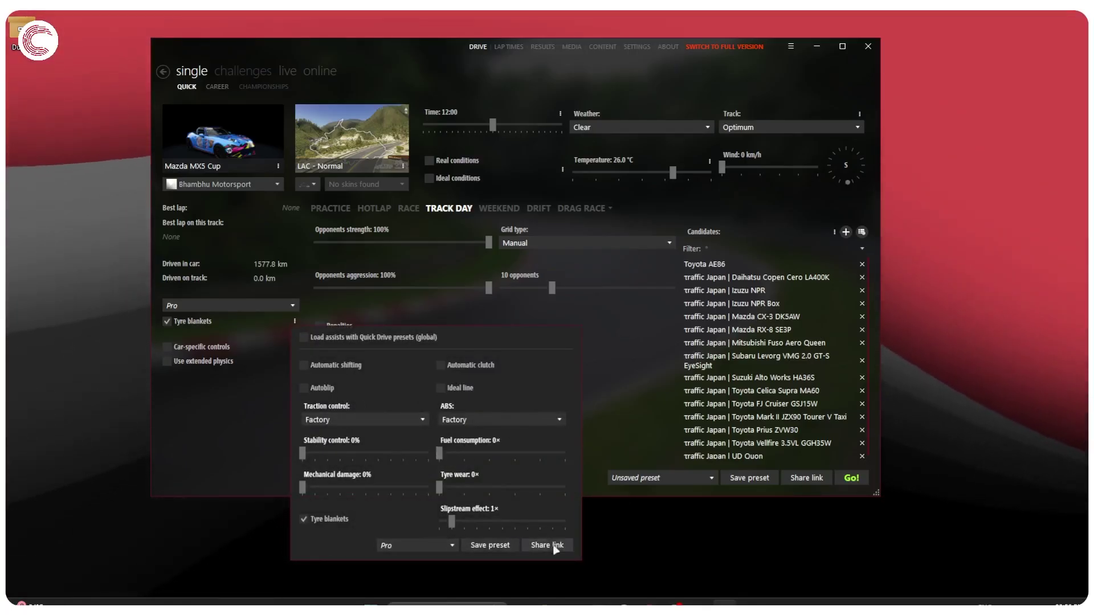
pyautogui.click(607, 350)
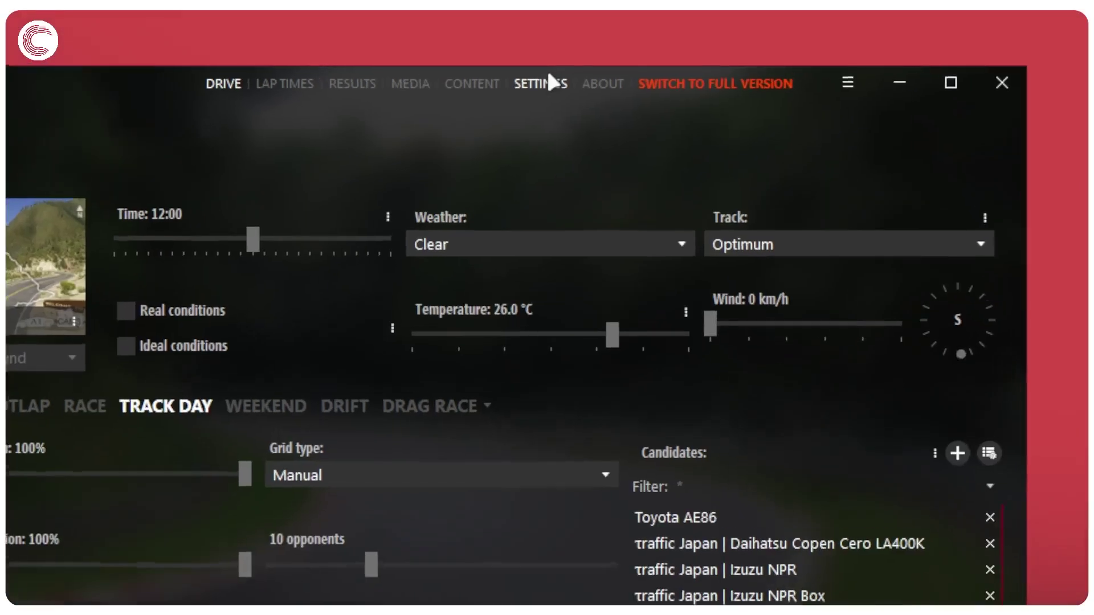
# Go into Custom Shaders Patch settings and reach the New AI Behavior page via General Patch Settings.
pyautogui.click(641, 47)
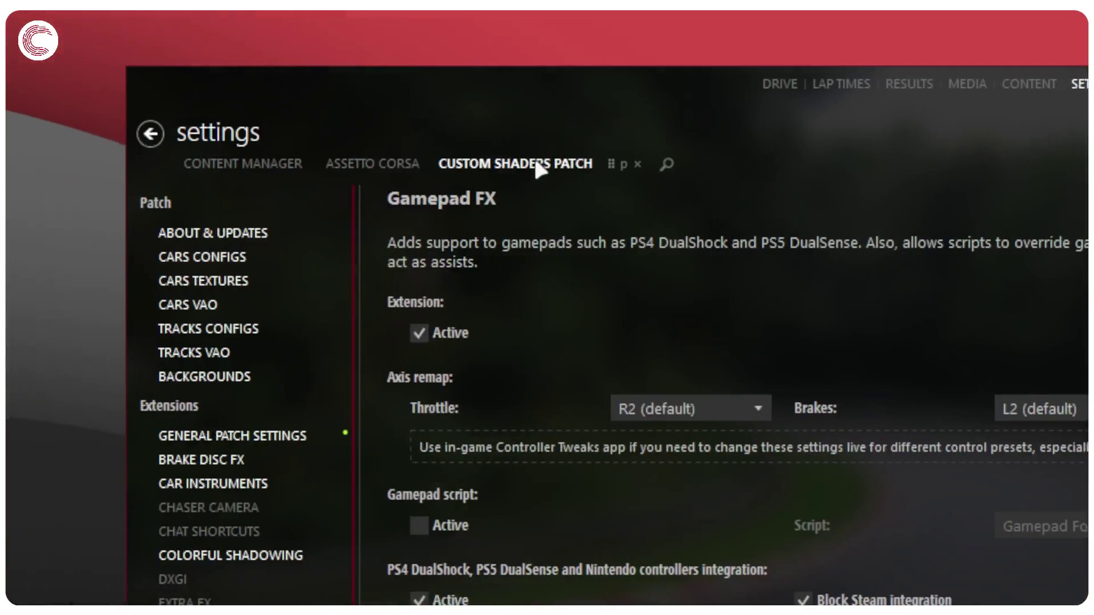
pyautogui.scroll(-1, 386, 335)
pyautogui.scroll(-2, 388, 325)
pyautogui.scroll(-1, 383, 324)
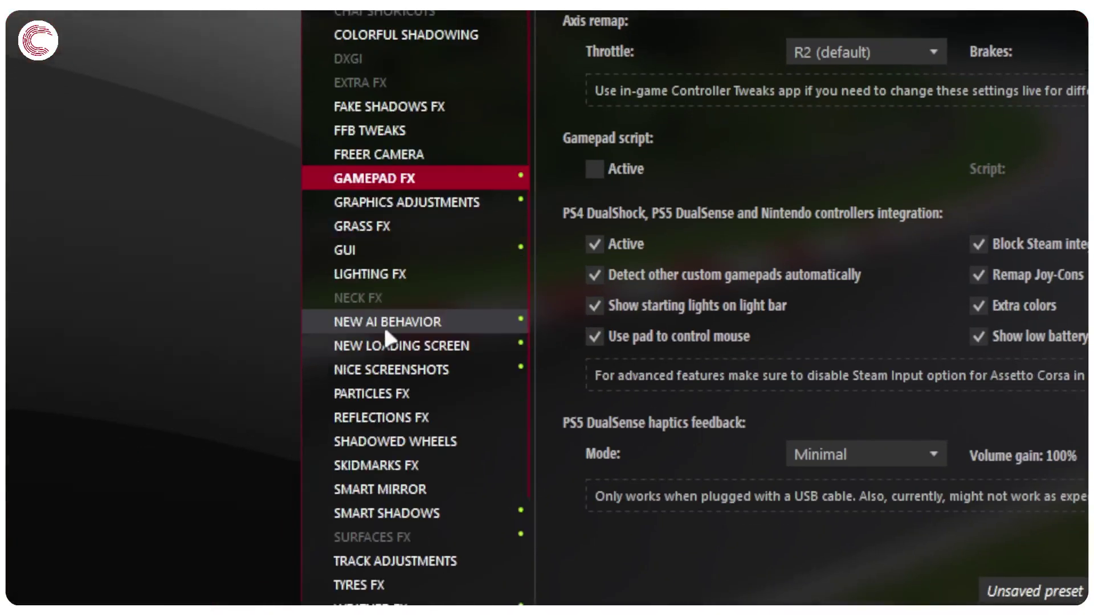
pyautogui.scroll(-2, 384, 325)
pyautogui.scroll(-2, 407, 341)
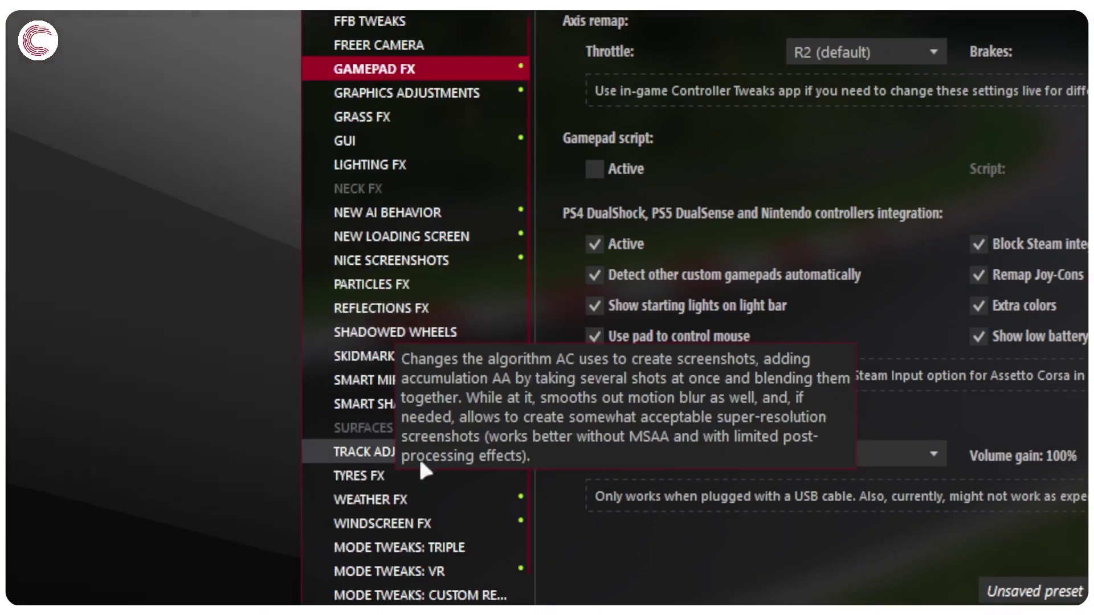
pyautogui.scroll(-2, 398, 382)
pyautogui.scroll(-1, 408, 354)
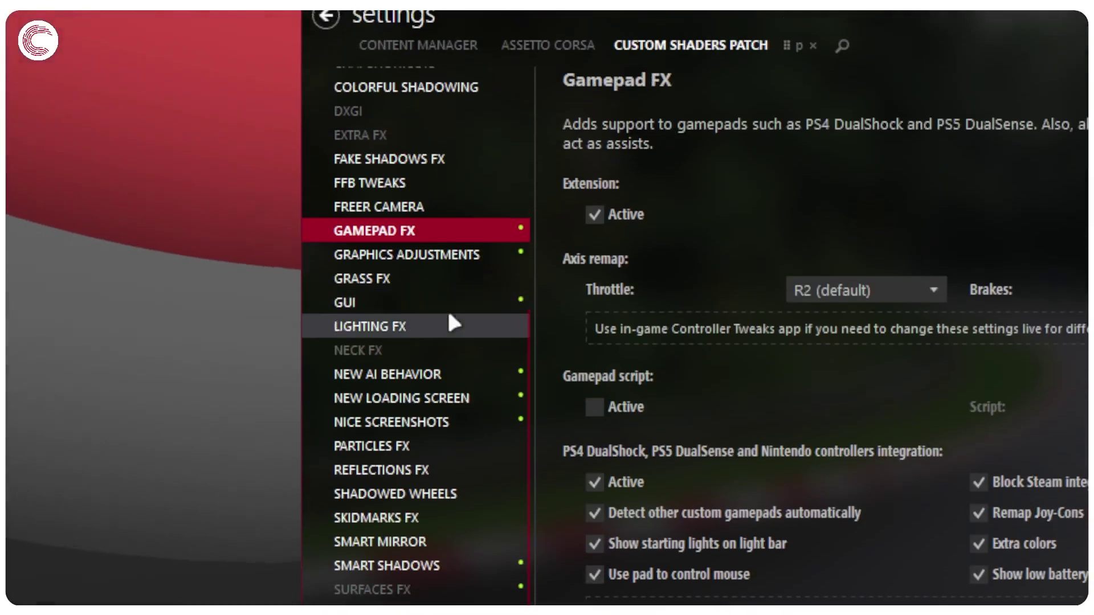
pyautogui.scroll(5, 427, 342)
pyautogui.scroll(2, 427, 329)
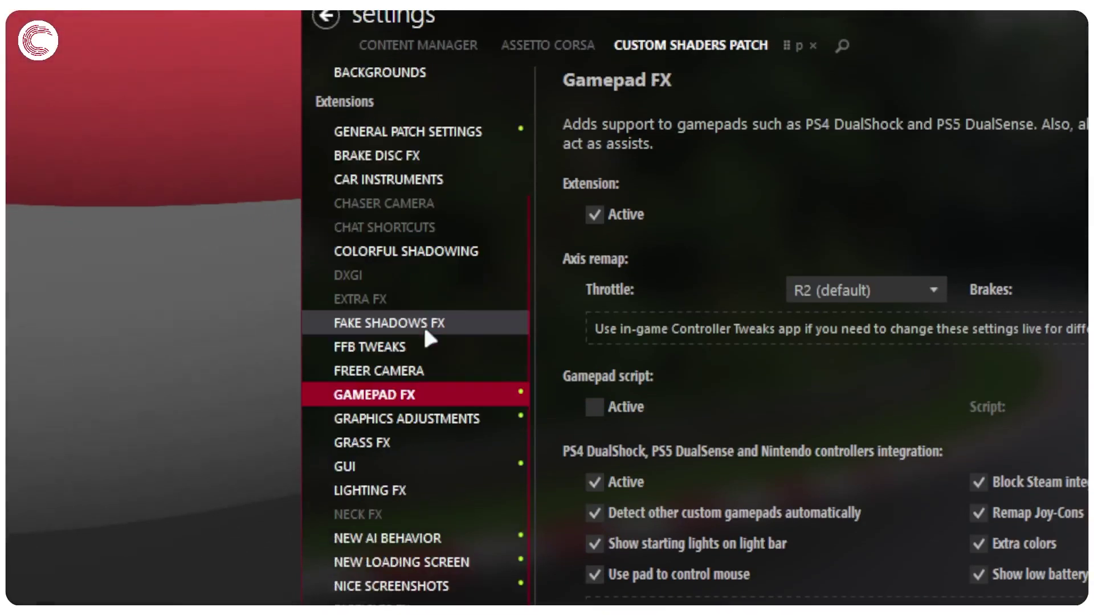
pyautogui.click(459, 135)
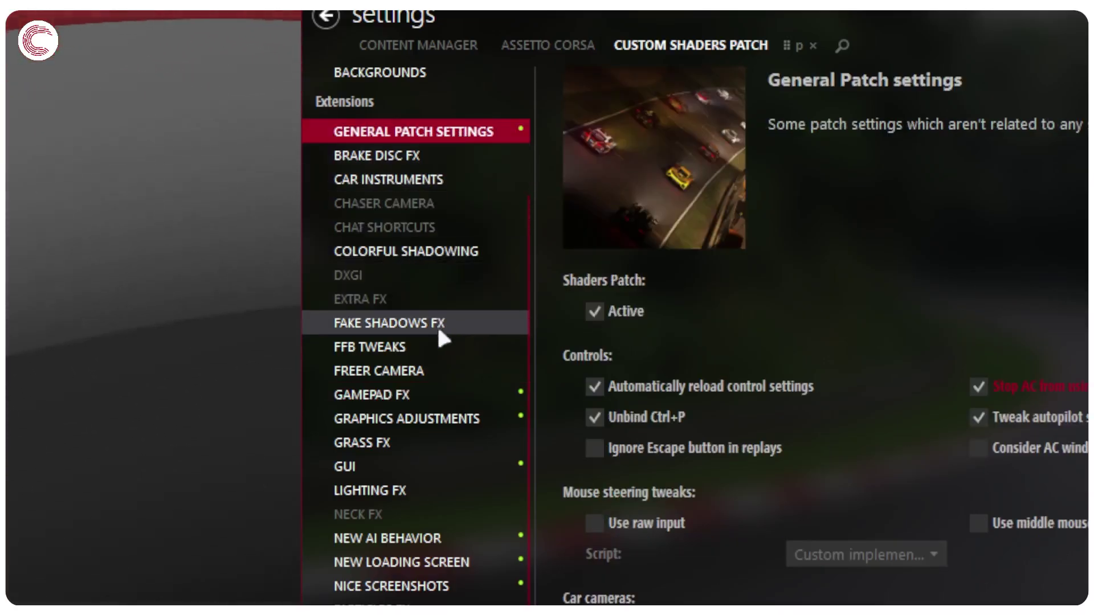
pyautogui.click(438, 545)
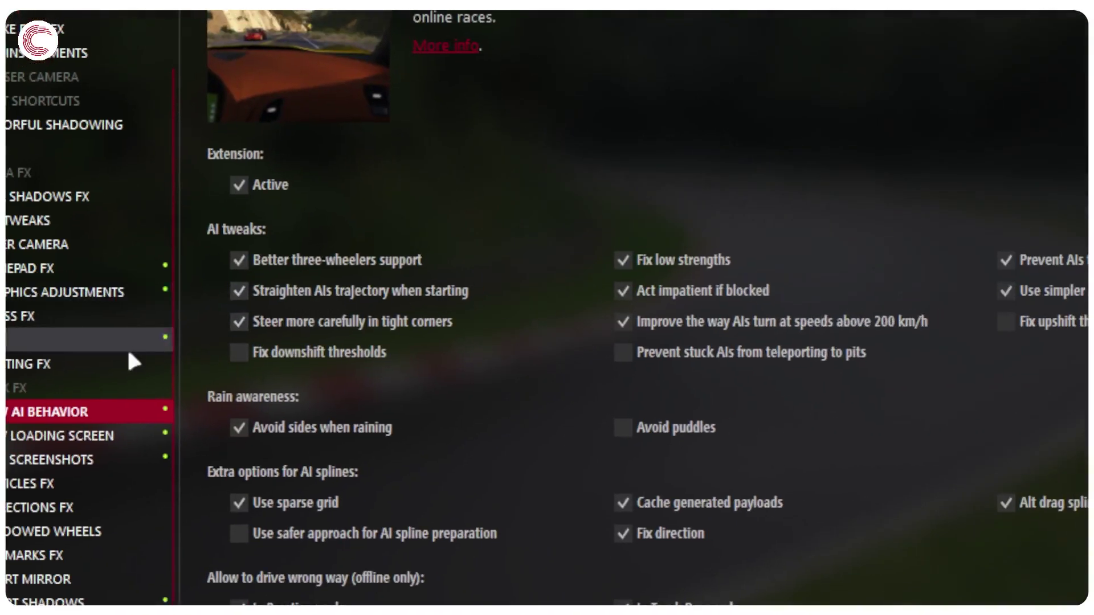
pyautogui.scroll(-2, 520, 402)
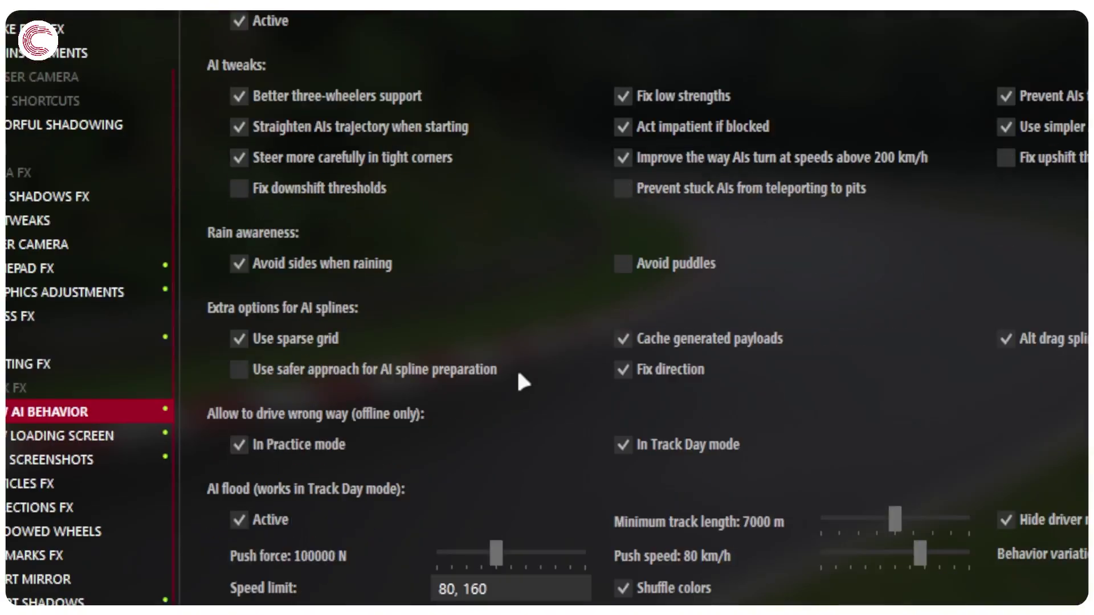
pyautogui.scroll(-2, 518, 374)
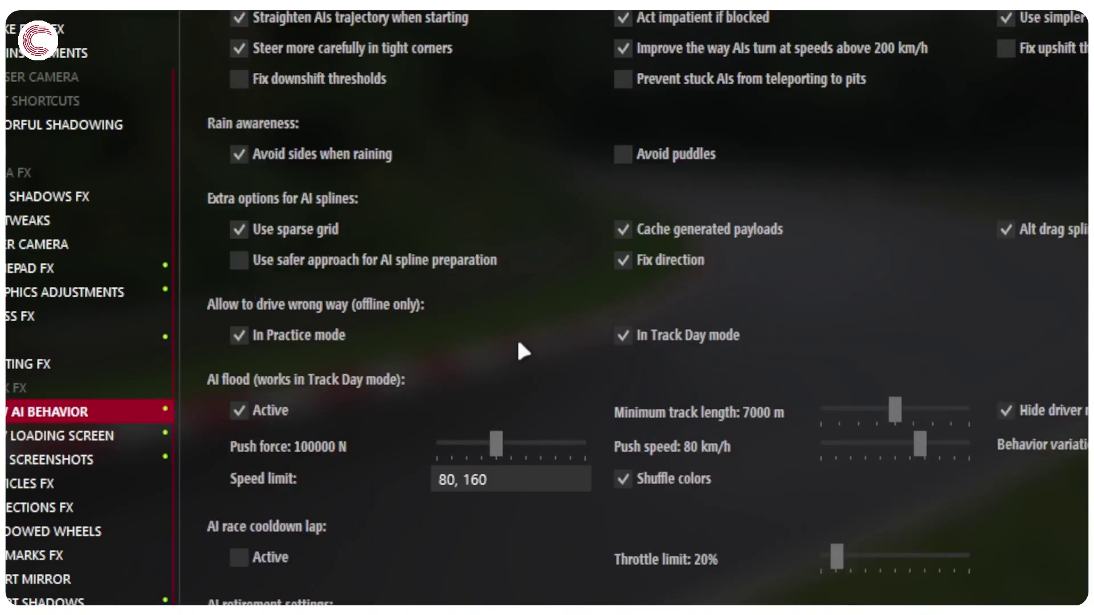
pyautogui.moveTo(751, 188)
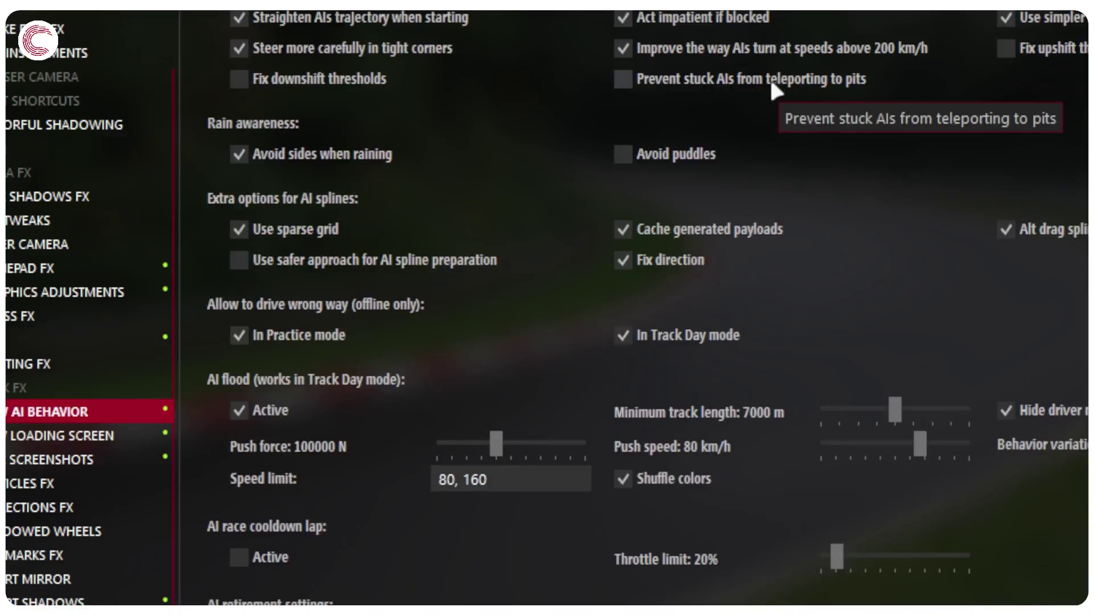
# Enable 'Teleport to pits if taken too much damage' and keep 'Get back to the race after going to pits' on.
pyautogui.click(804, 74)
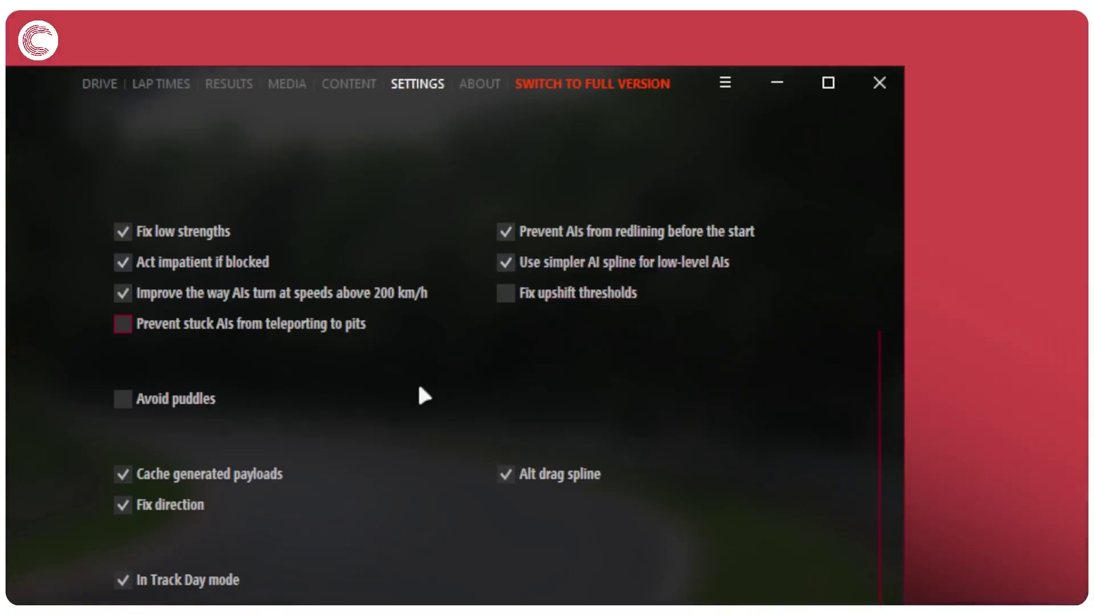
pyautogui.scroll(-3, 285, 400)
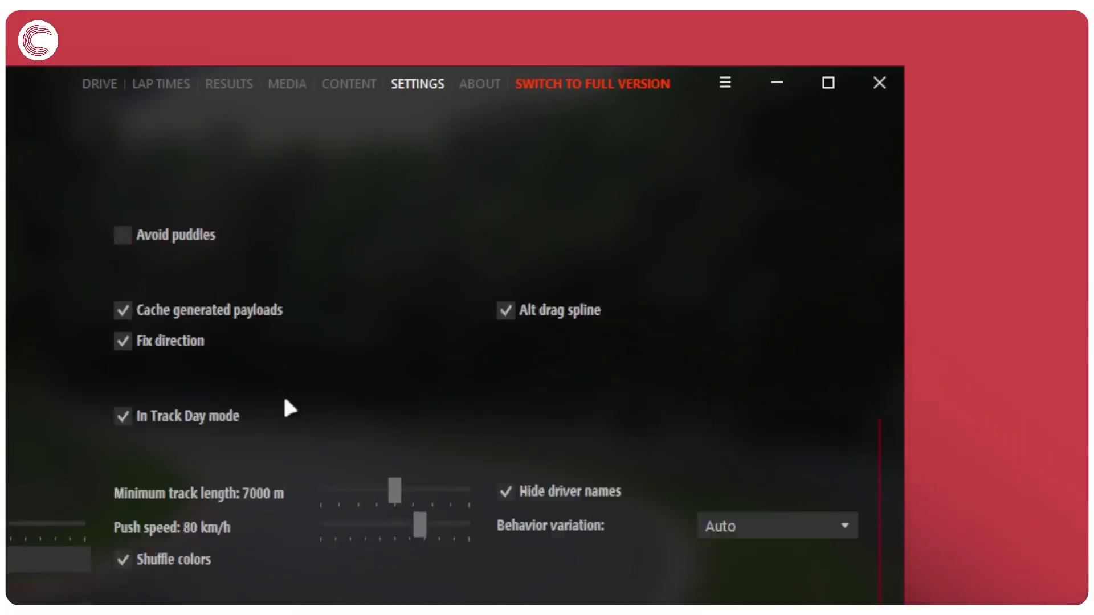
pyautogui.scroll(-2, 284, 400)
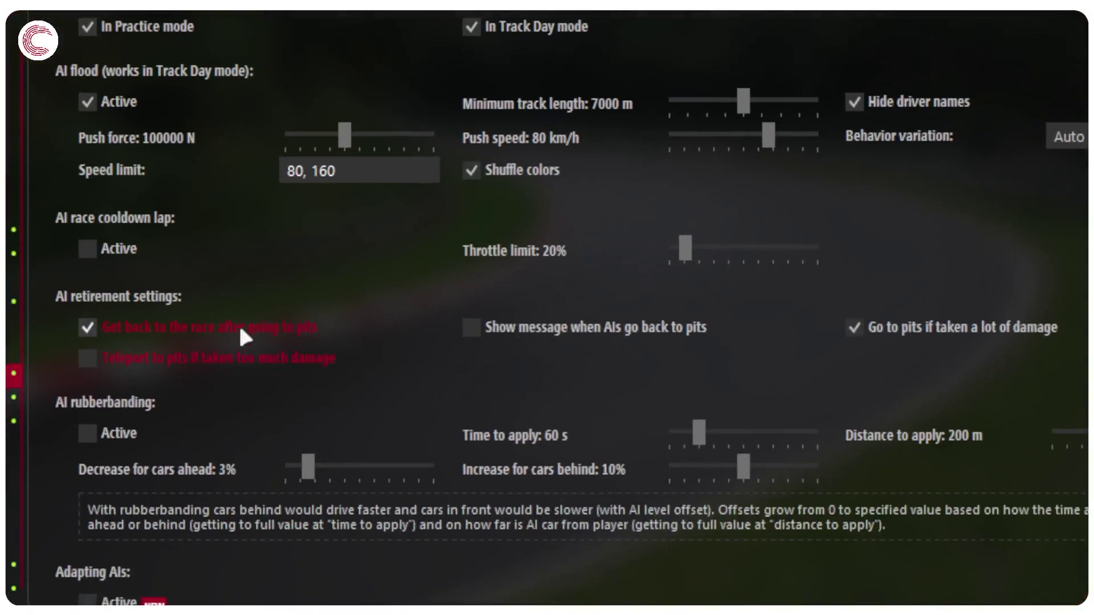
pyautogui.click(219, 357)
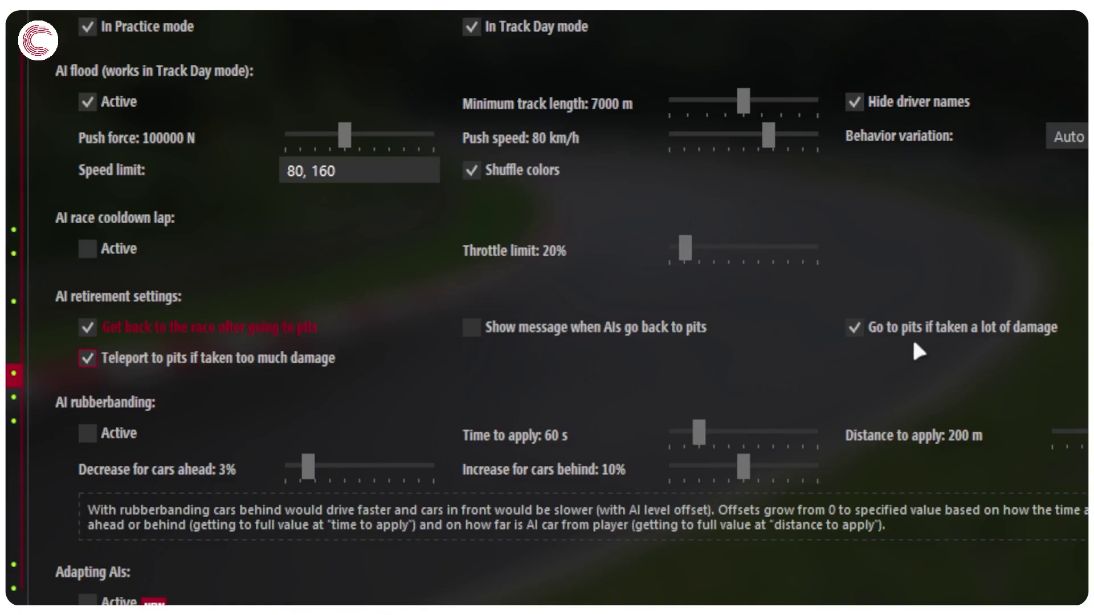
pyautogui.click(210, 326)
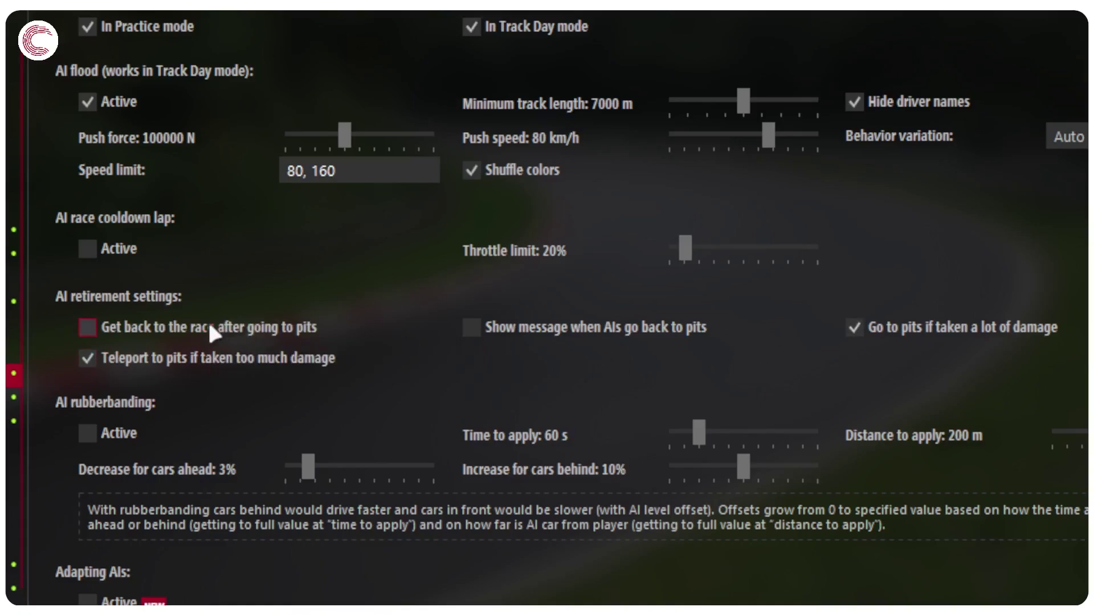
pyautogui.click(274, 323)
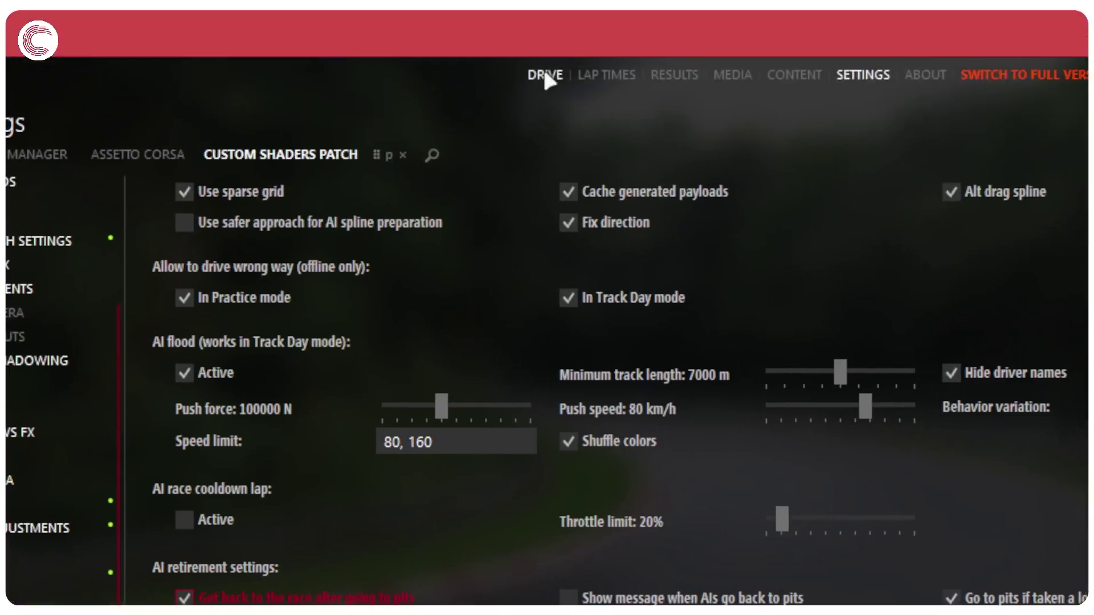
# Return to the quick race setup and launch the Track Day session on LA Canyons.
pyautogui.click(544, 75)
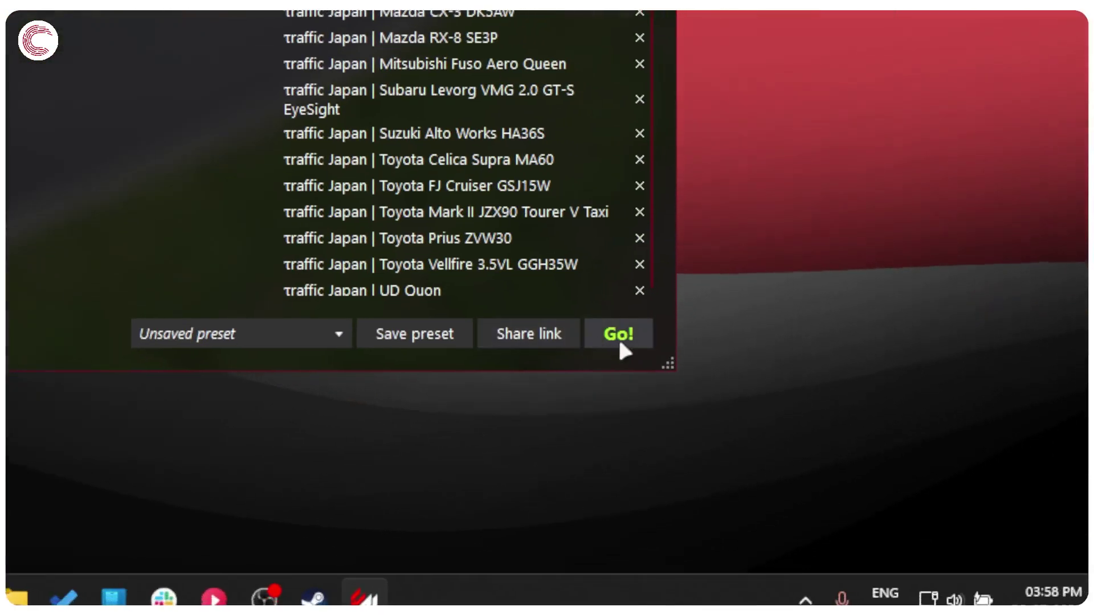
pyautogui.click(618, 335)
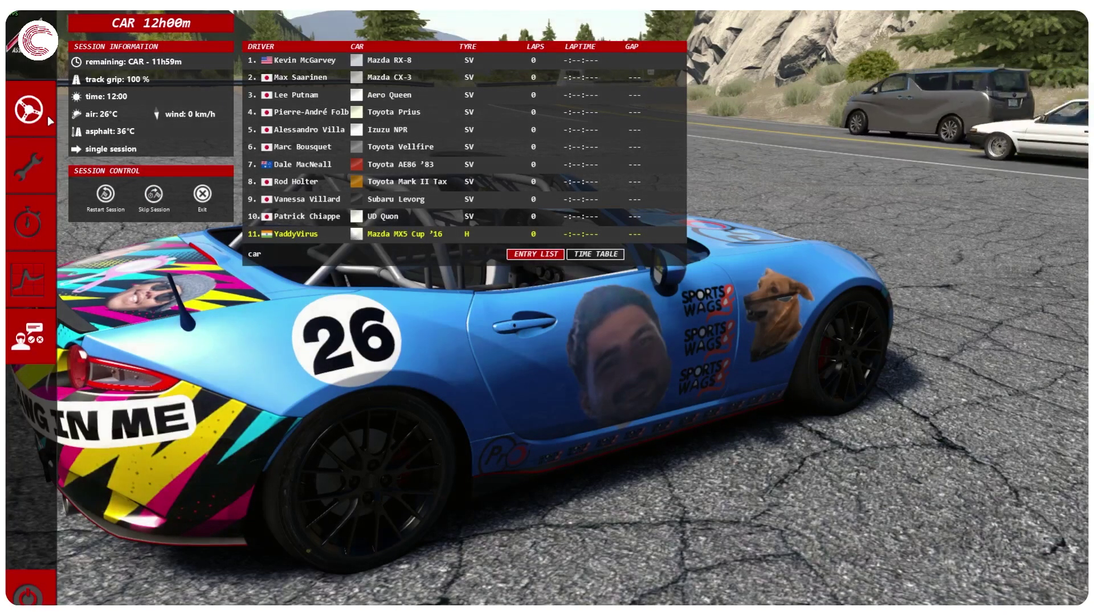
# Get in the Mazda MX5 Cup, switch to the chase camera, shift into gear and steer onto the canyon road.
pyautogui.click(28, 109)
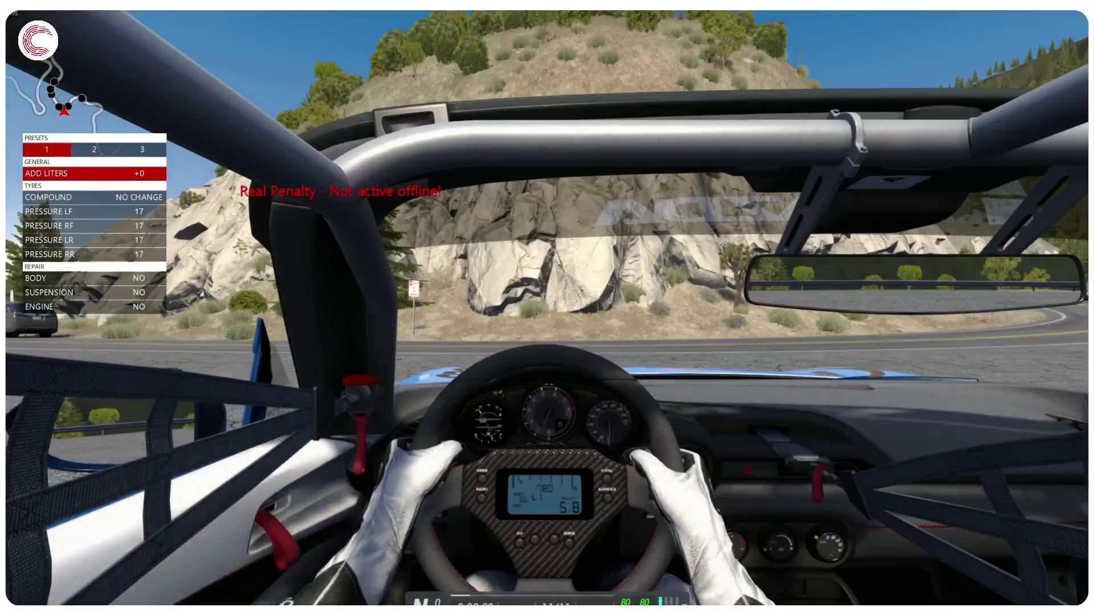
pyautogui.press('F1')
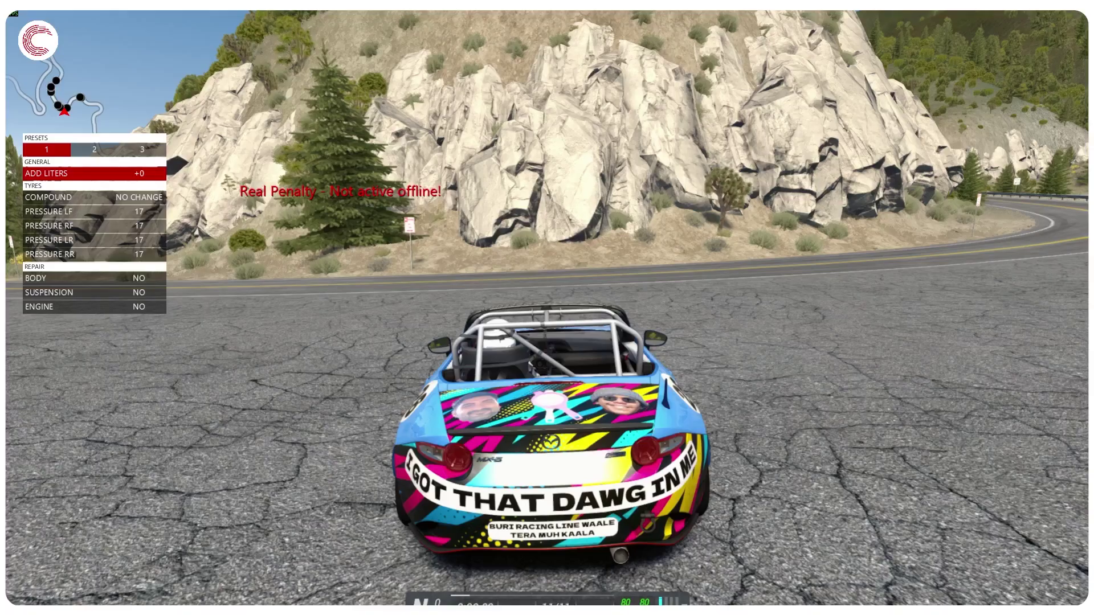
pyautogui.press('F1')
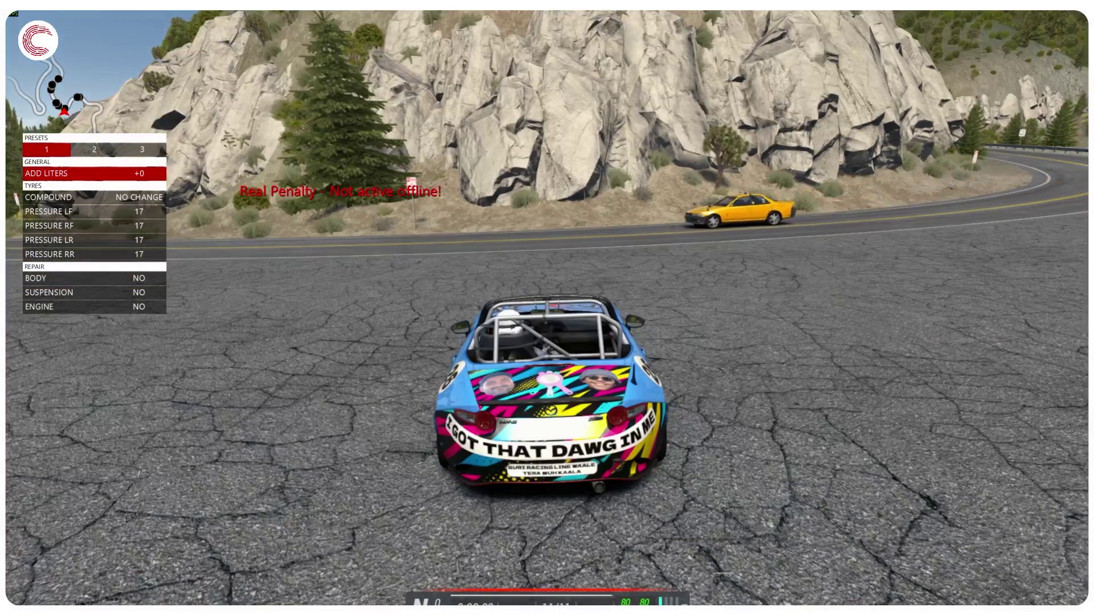
pyautogui.press('Up')
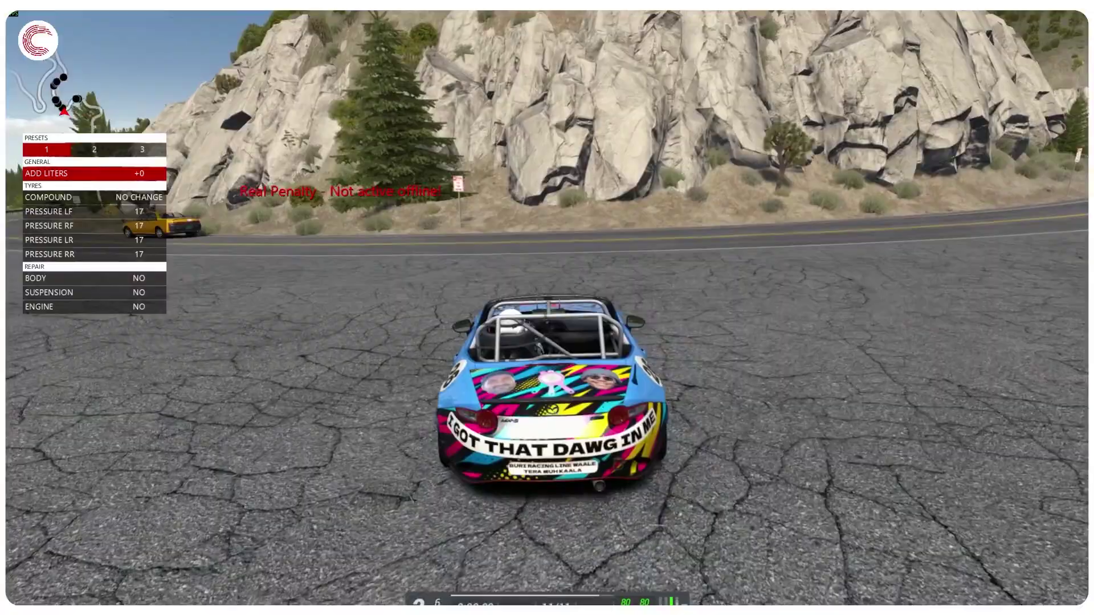
pyautogui.press('Left')
pyautogui.press('Right')
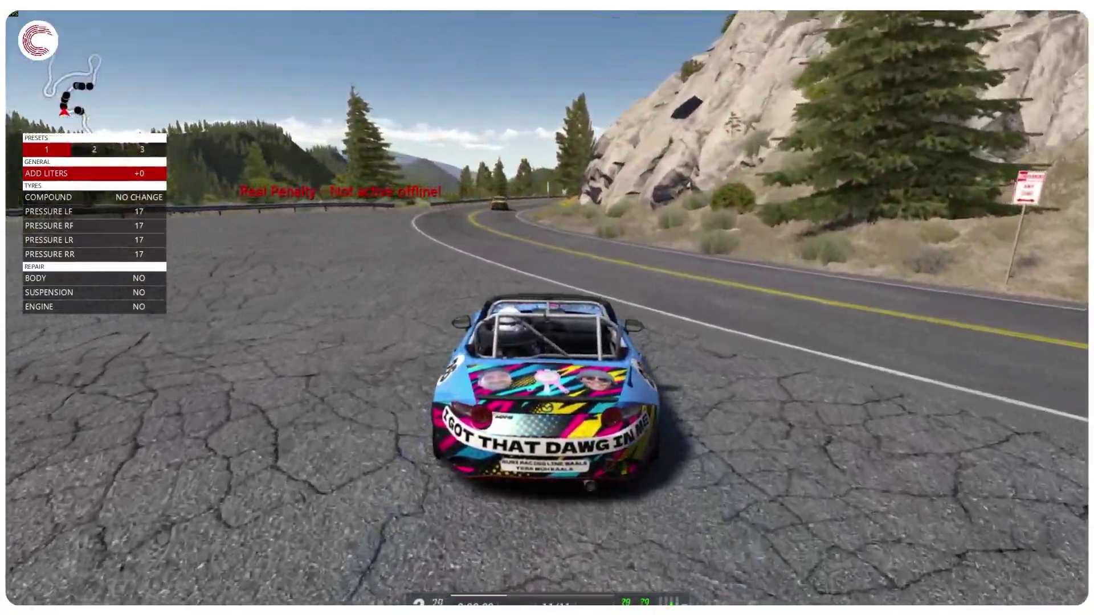